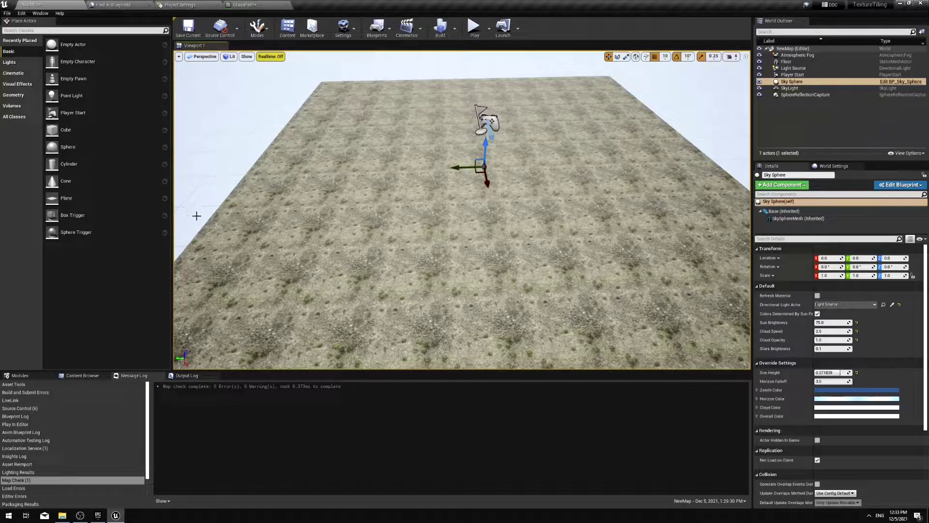
Step: Open the GrassPath material and disconnect the texture samples from its Base Color, Roughness and Normal inputs
left_click(83, 376)
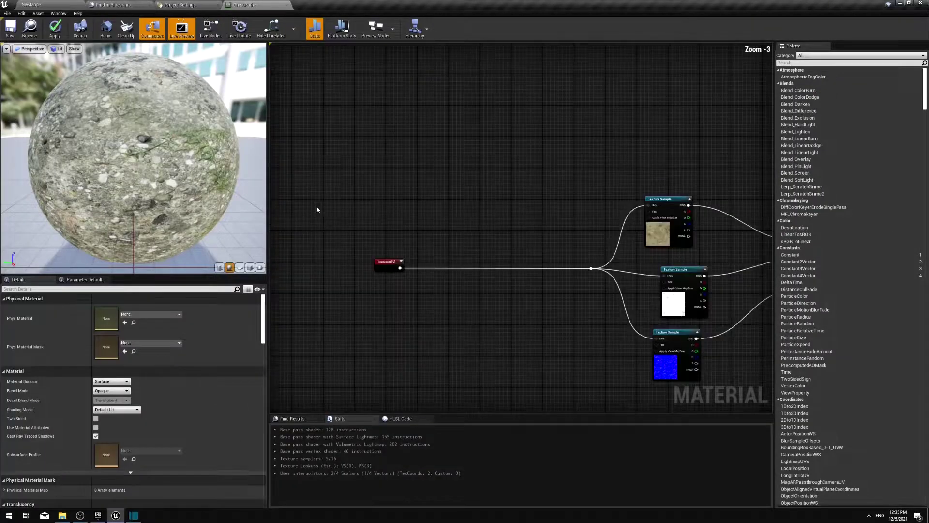
right_click_drag(484, 190, 399, 162)
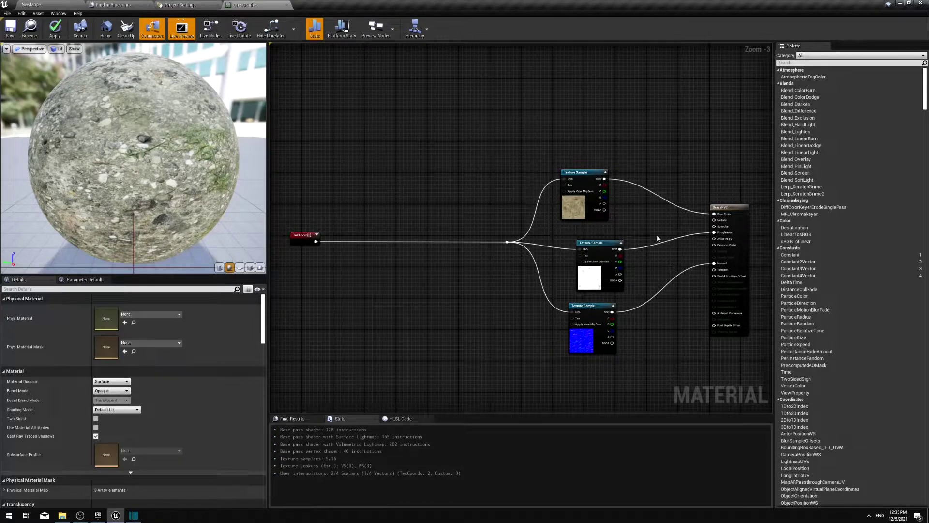
right_click(714, 214)
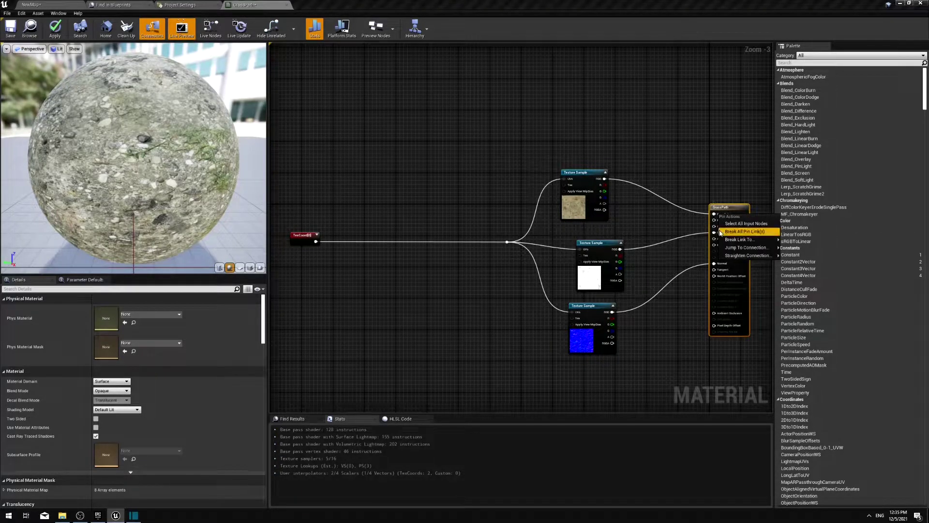
left_click(721, 232)
right_click(715, 233)
left_click(722, 251)
right_click(715, 263)
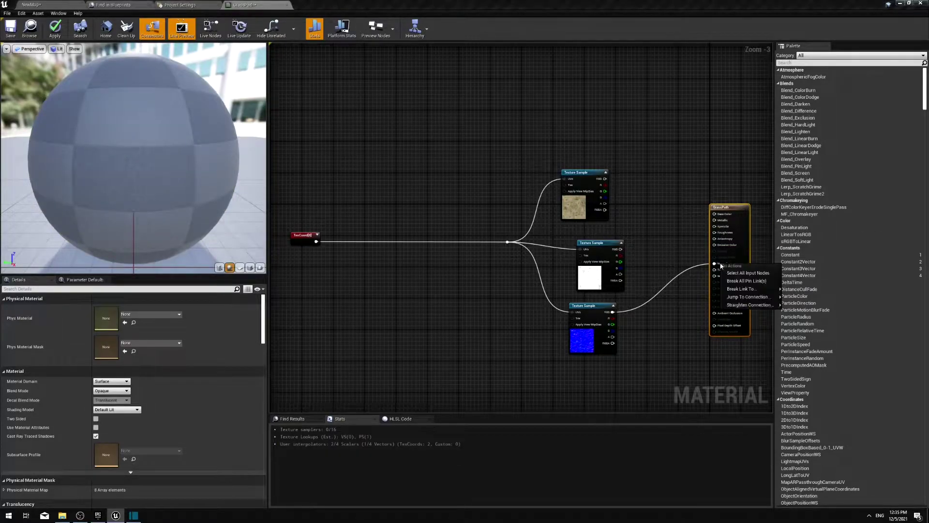
left_click(726, 280)
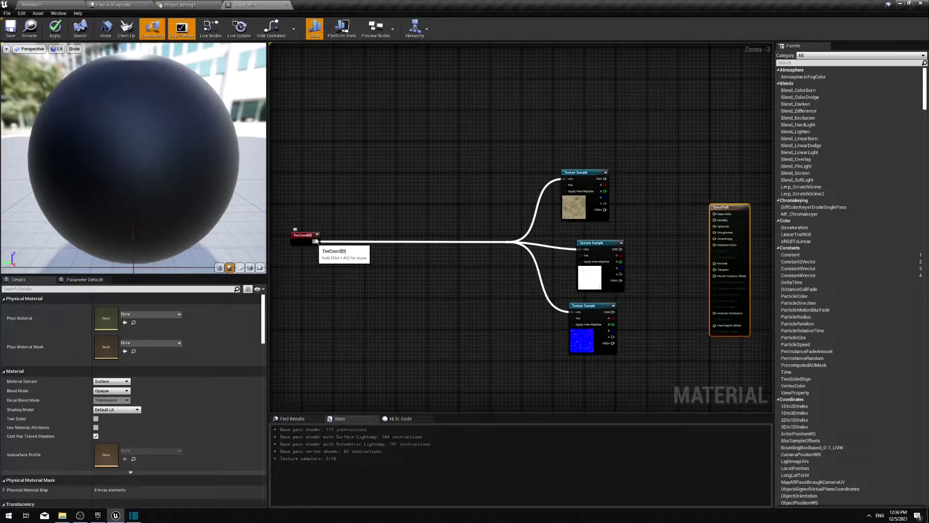
Step: Add a VectorNoise node to the material graph above the texture coordinate's connection line
right_click(379, 159)
type("vect")
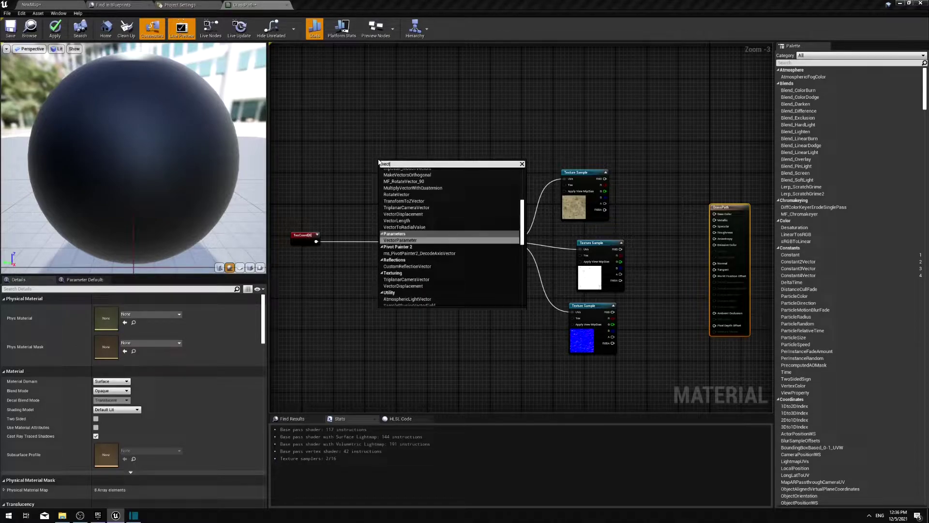
type("or noi")
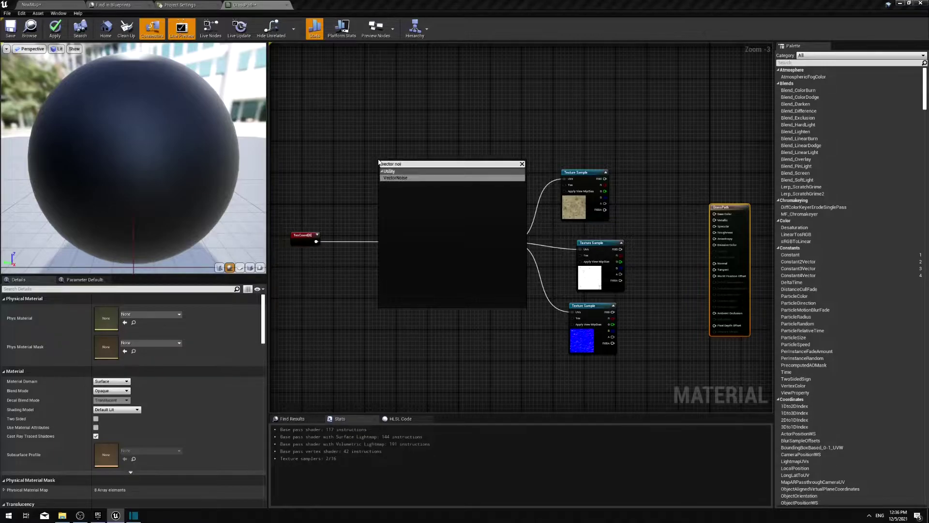
key("Return")
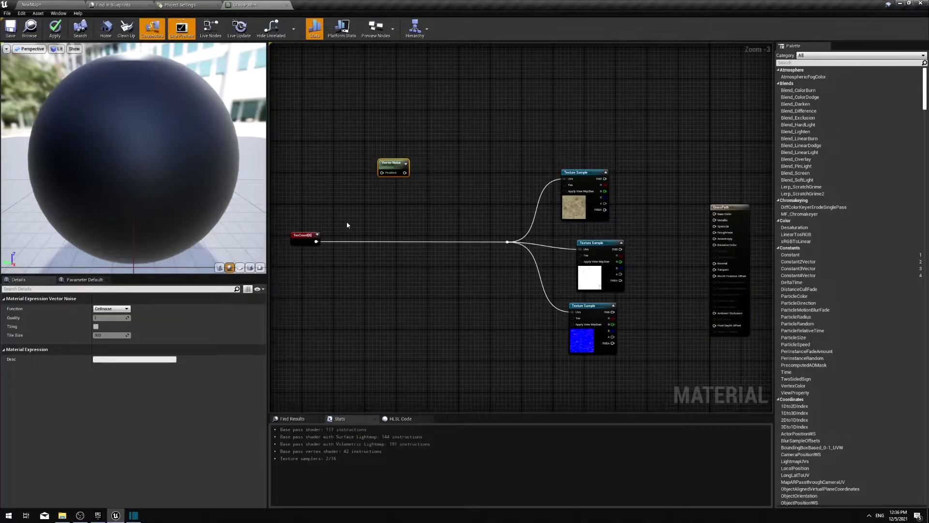
Step: Split the TexCoord output with a BreakOutFloat2Components node and move the Vector Noise node further along the graph
scroll(378, 179, "up", 2)
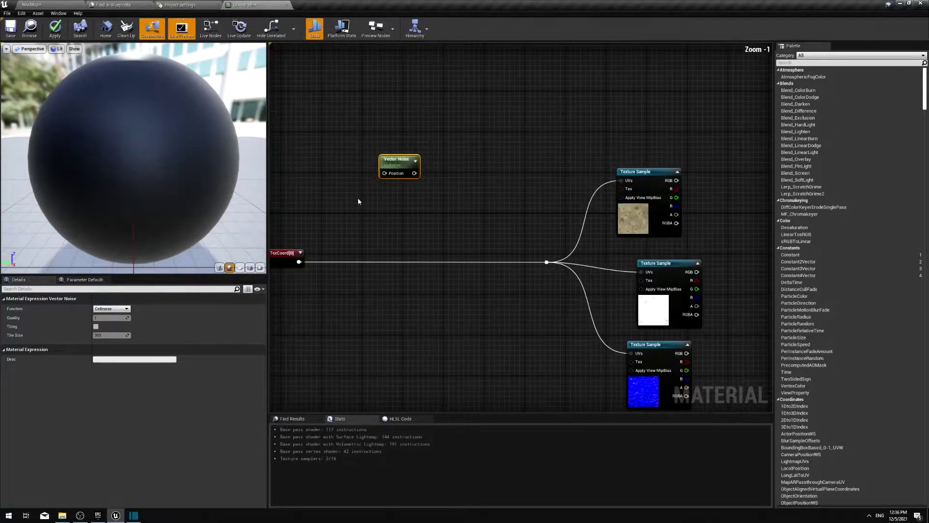
right_click_drag(327, 228, 342, 223)
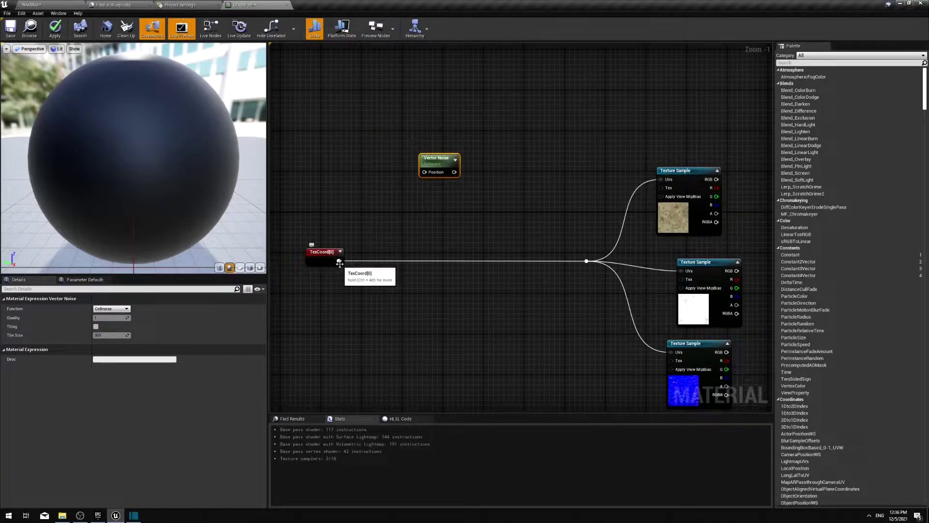
left_click_drag(340, 262, 363, 188)
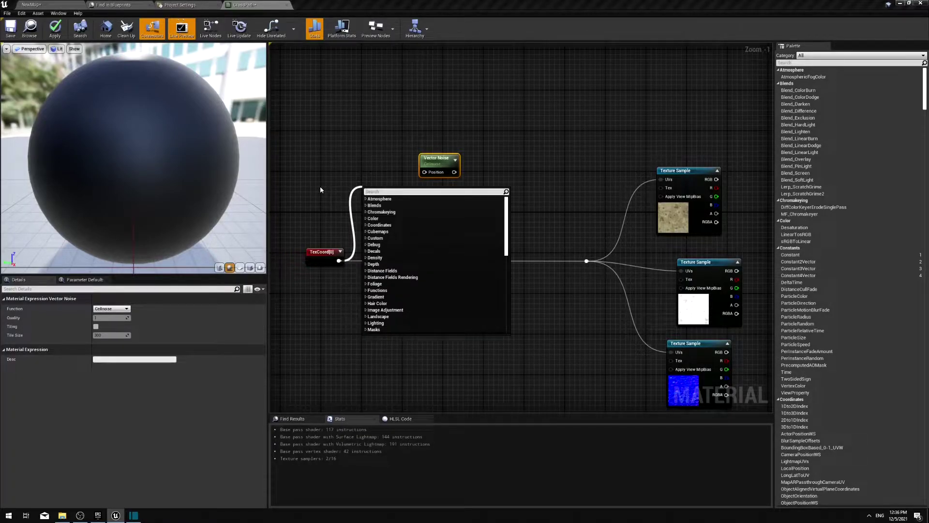
type("bre")
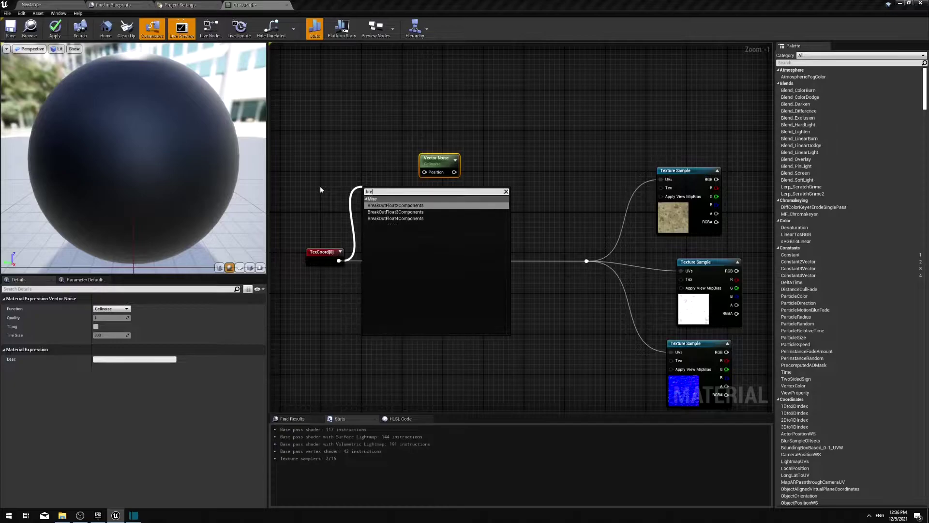
key("Return")
left_click_drag(434, 163, 569, 139)
Step: Add a MakeFloat3 node, feed its X and Y from the split R and G, and connect its result to Vector Noise's Position
right_click(474, 168)
type("make")
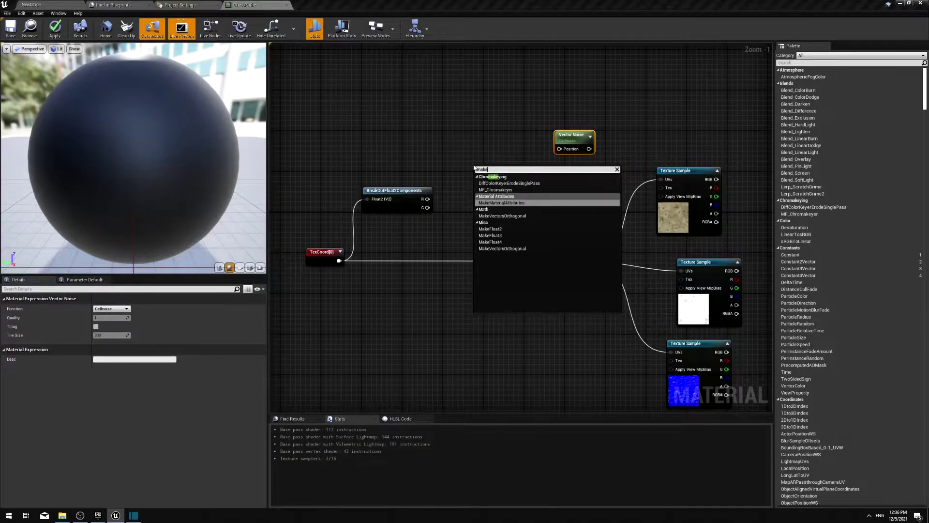
type(" float")
key("Down")
key("Return")
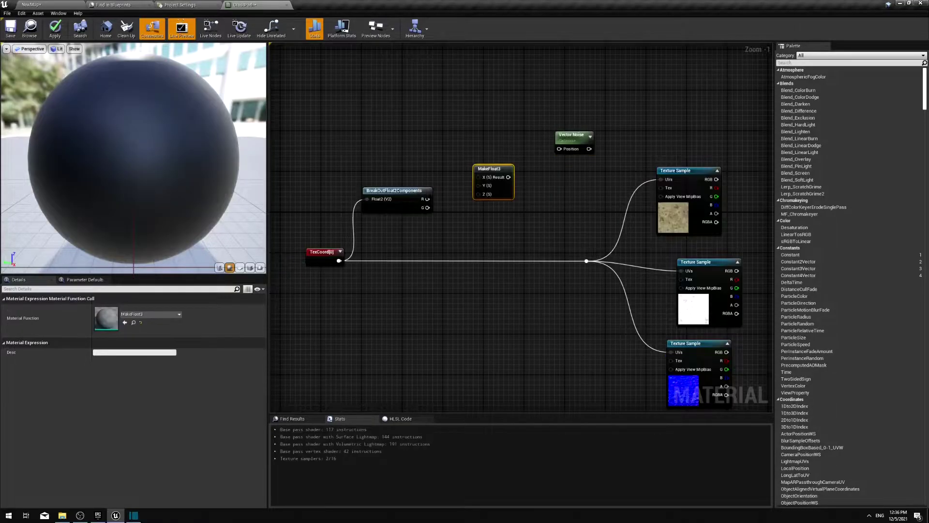
left_click_drag(489, 169, 560, 148)
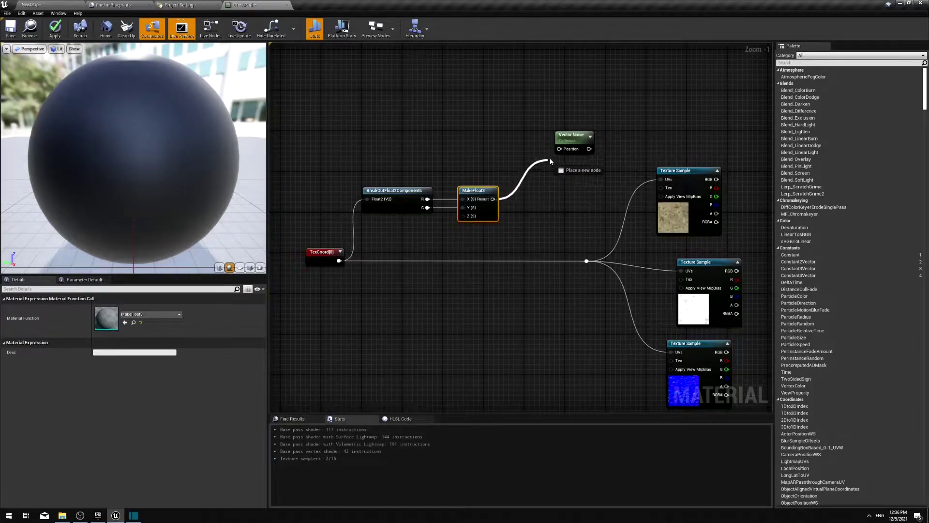
Step: Connect the Vector Noise output to the material's Base Color, apply the material and check it on the level's floor
right_click_drag(589, 159, 376, 138)
left_click_drag(376, 128, 645, 205)
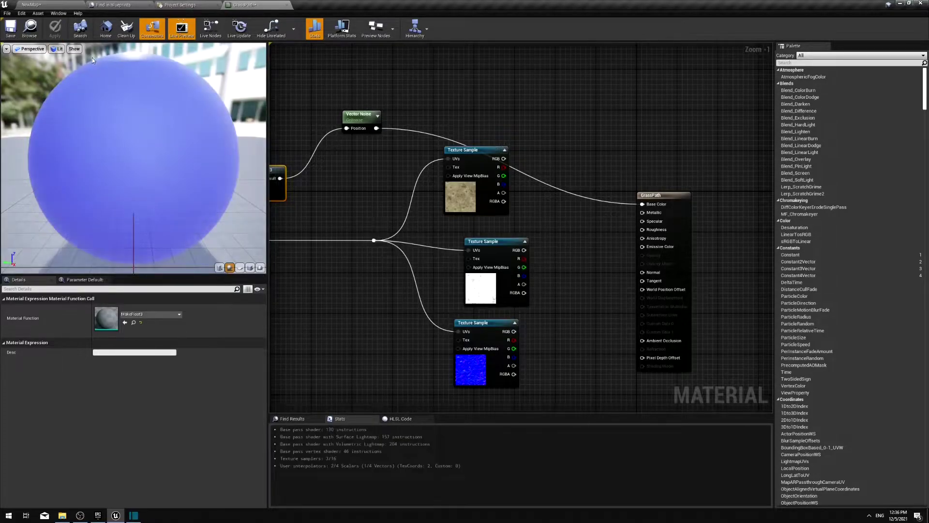
left_click(61, 5)
right_click_drag(234, 103, 439, 88)
left_click(256, 4)
Step: Set the Vector Noise function to Voronoi, apply the material and inspect the cell pattern on the level's floor
left_click(304, 157)
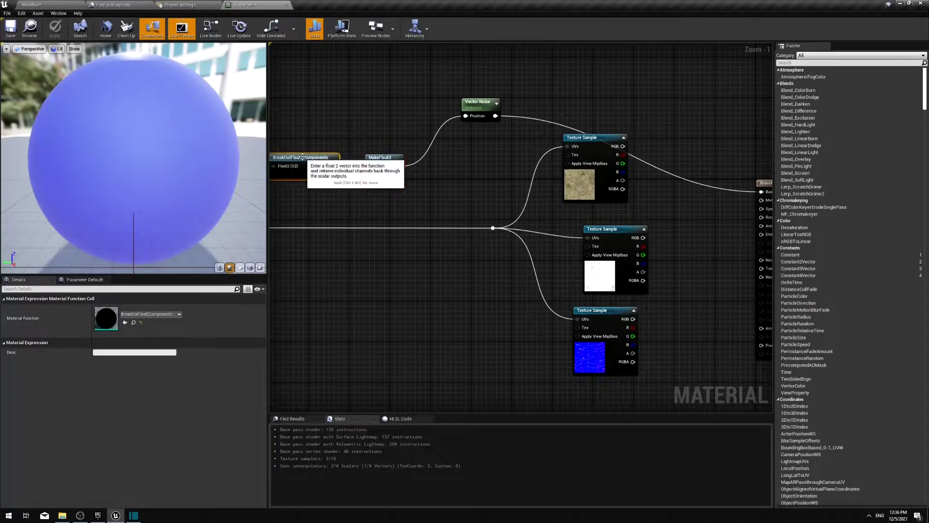
left_click(478, 104)
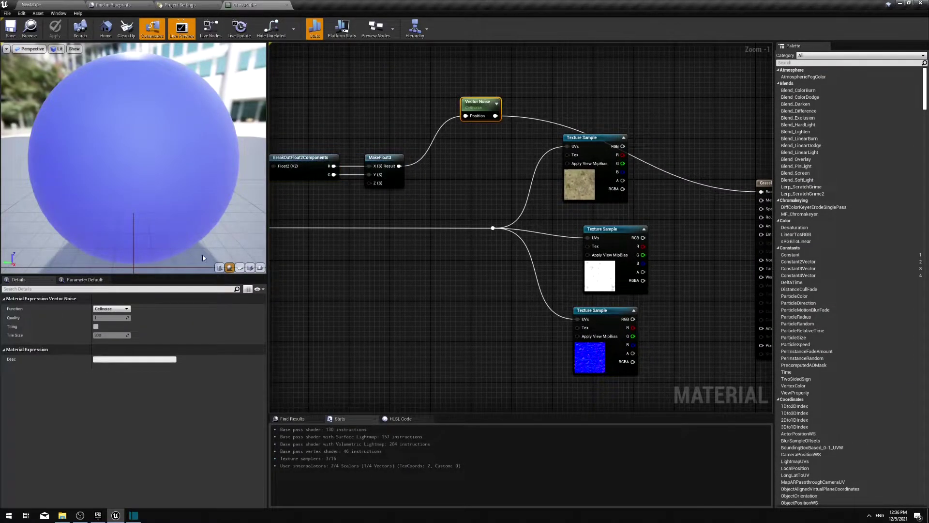
left_click(112, 308)
left_click(121, 333)
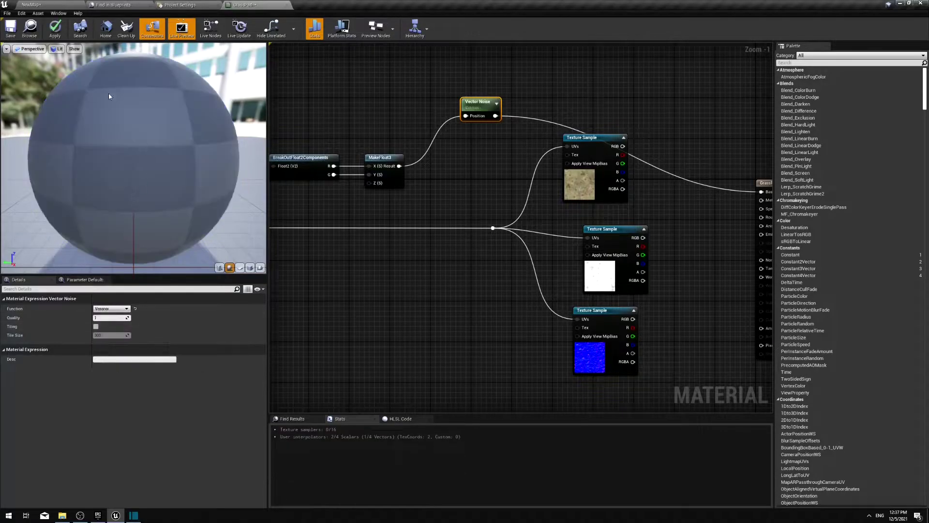
left_click(55, 30)
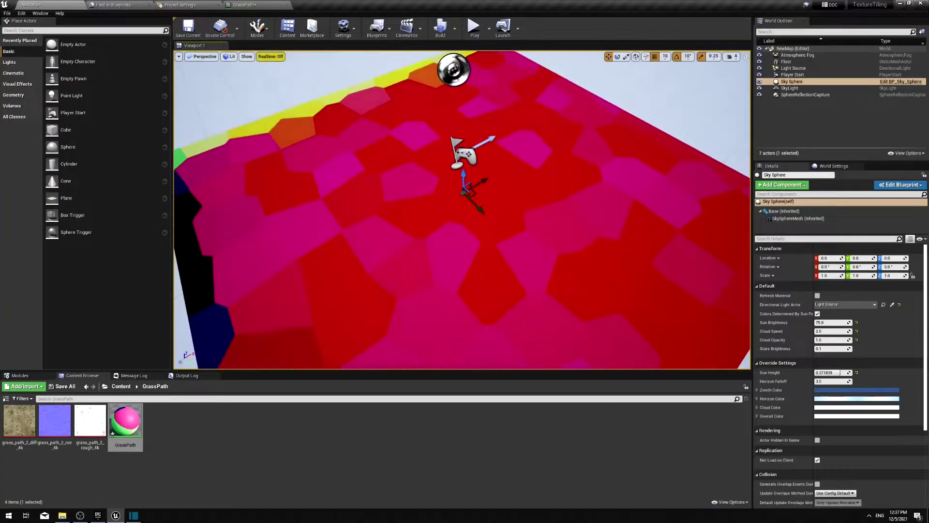
right_click_drag(462, 210, 453, 210)
left_click(247, 6)
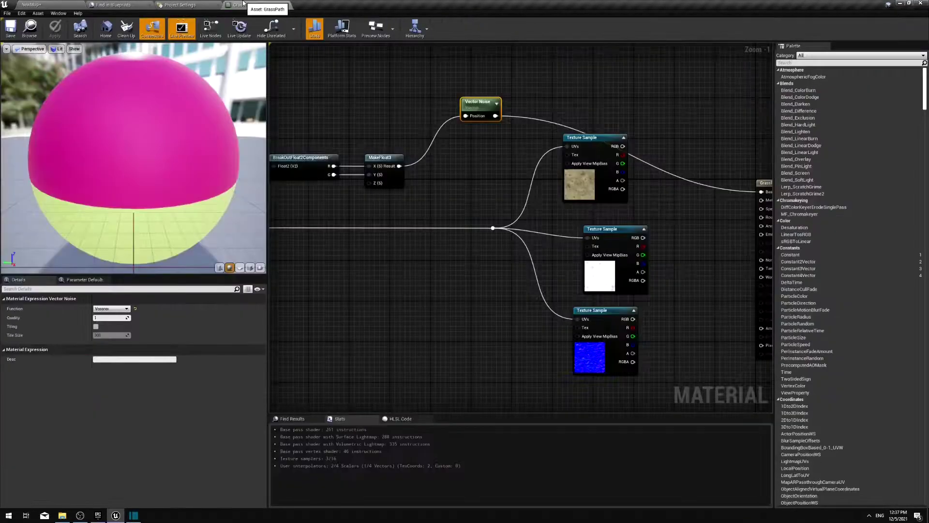
Step: Add a CustomRotator node below the Vector Noise node and connect the TexCoord output to its UVs
left_click_drag(479, 103, 446, 131)
right_click_drag(447, 140, 412, 148)
left_click_drag(426, 153, 401, 207)
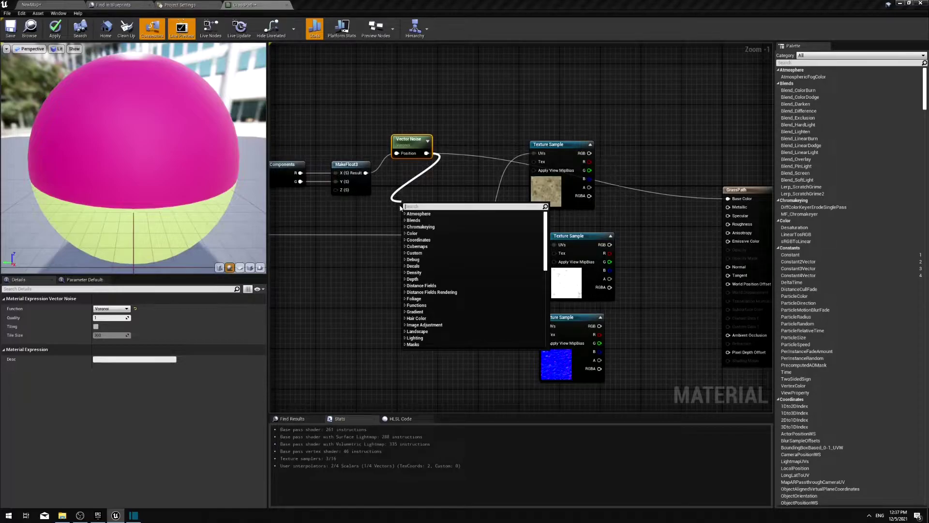
type("custom")
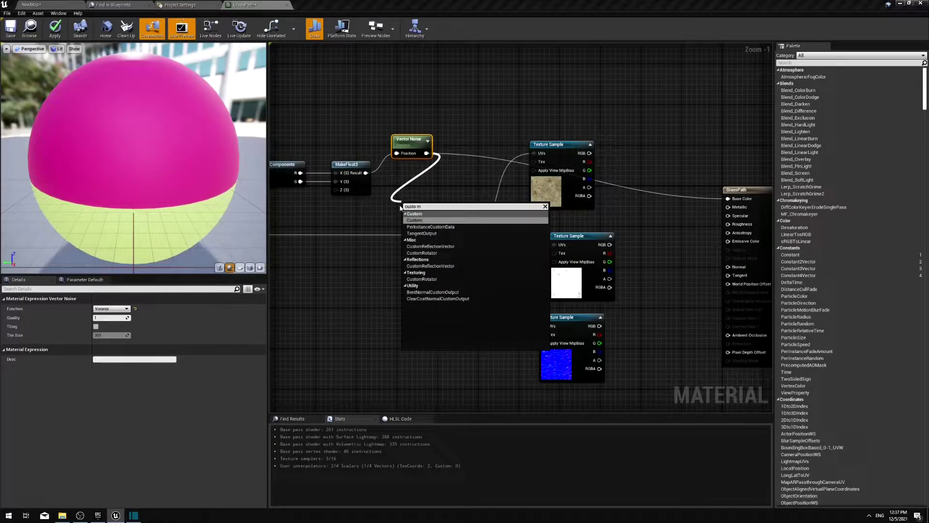
type(" rot")
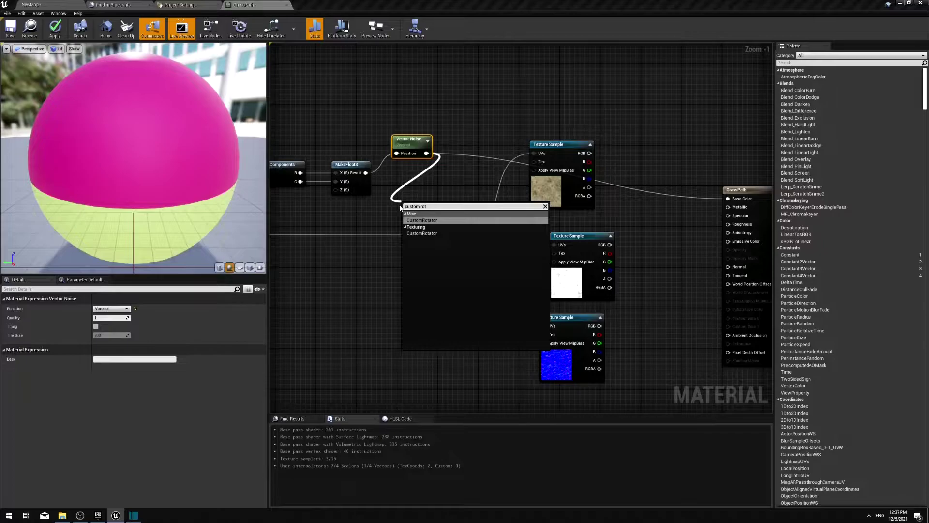
key("Return")
left_click_drag(426, 205, 380, 214)
right_click_drag(365, 269, 486, 257)
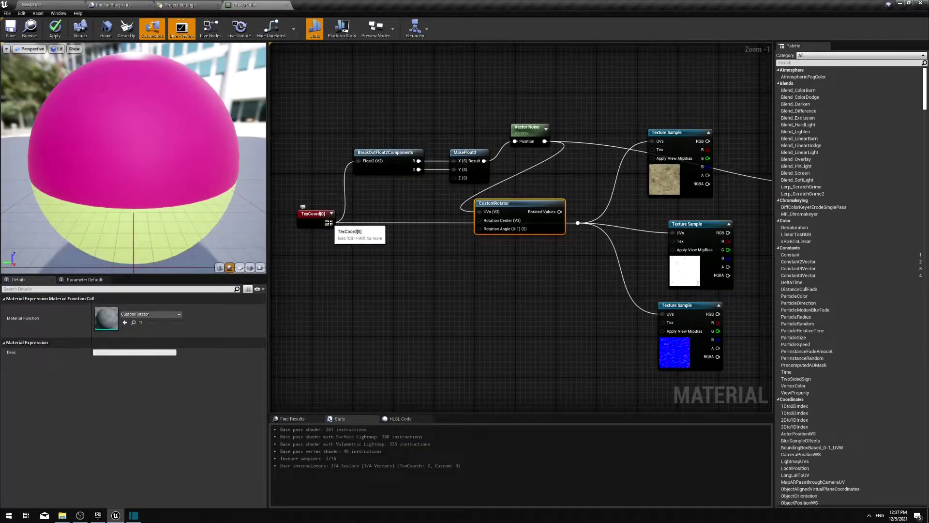
left_click_drag(329, 223, 481, 217)
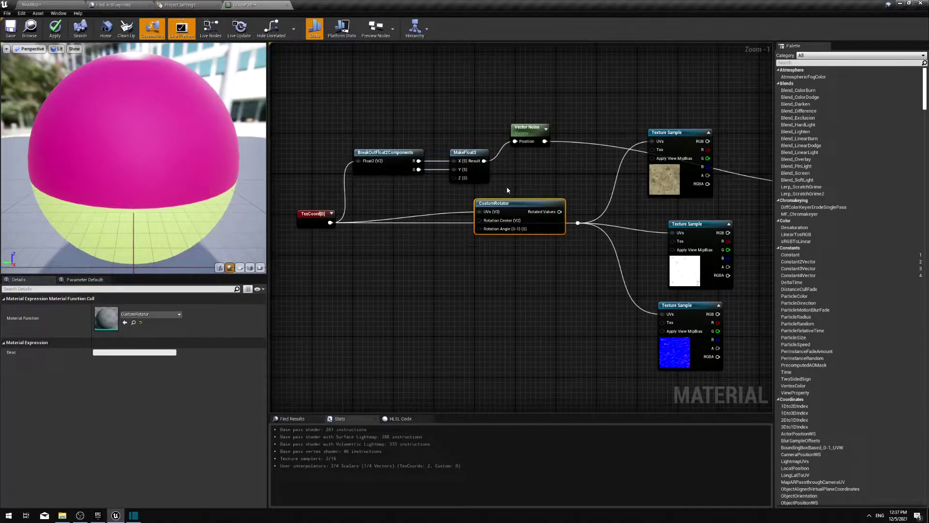
Step: Split the Vector Noise output with a BreakOutFloat3Components node and connect its B output to CustomRotator's Rotation Angle
left_click_drag(544, 142, 533, 170)
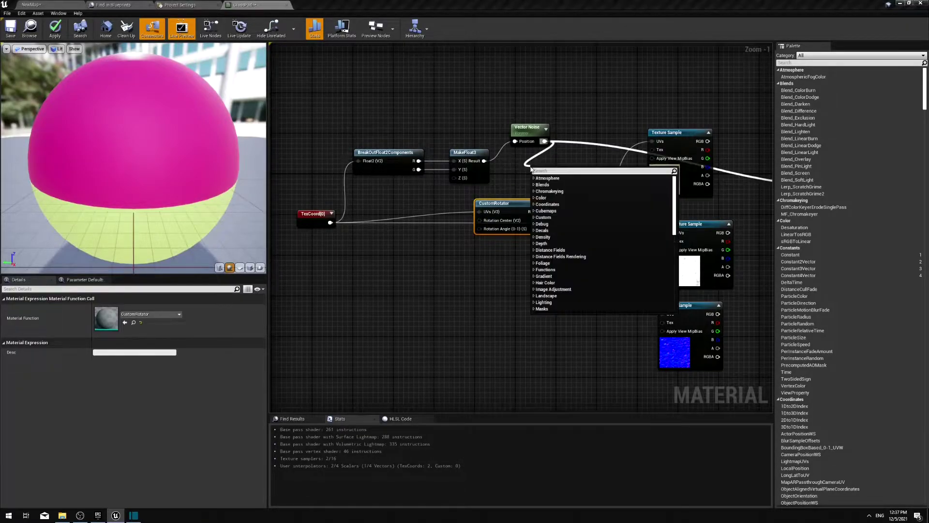
type("bre")
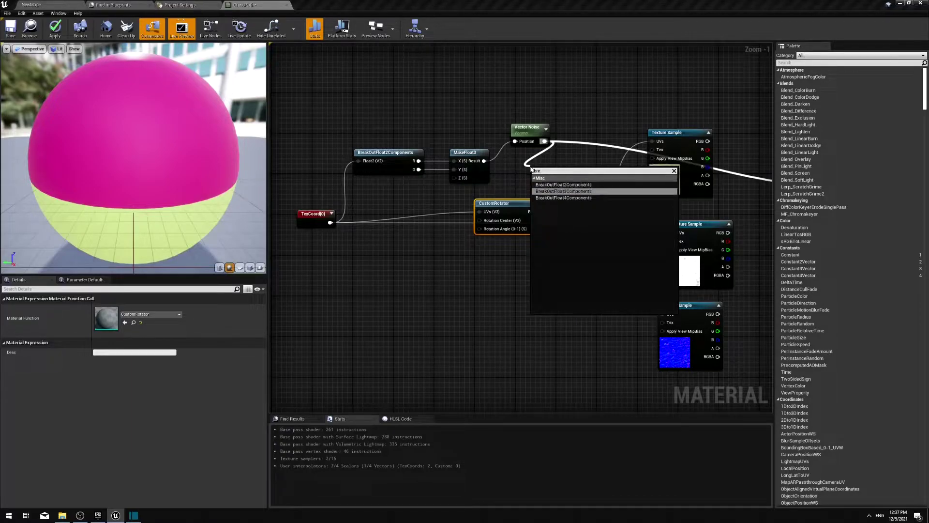
left_click(563, 192)
right_click_drag(485, 172, 417, 170)
left_click_drag(430, 202, 455, 237)
left_click_drag(528, 193, 415, 203)
left_click(364, 225)
left_click_drag(528, 194, 437, 263)
right_click_drag(345, 302, 420, 299)
left_click_drag(565, 169, 423, 185)
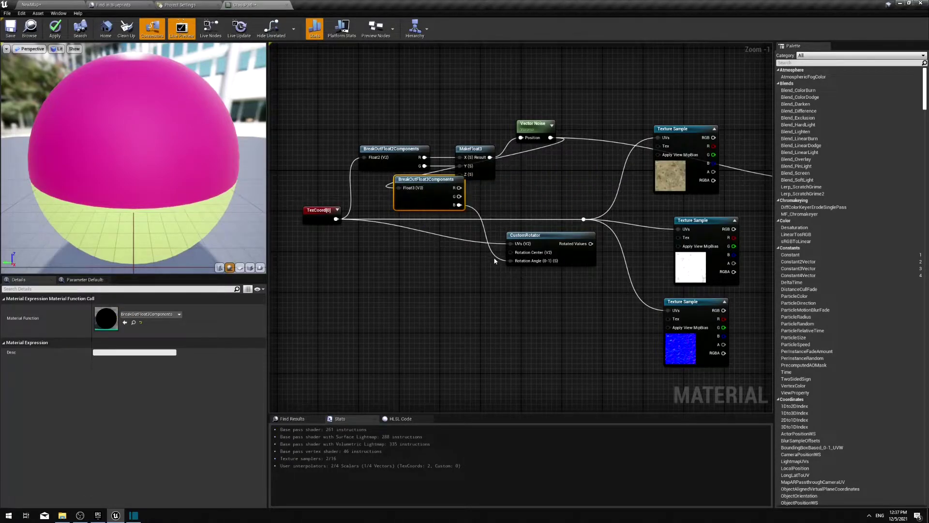
Step: Add a MakeFloat2 node built from the noise's R and G components and connect its result to CustomRotator's UVs
right_click(424, 308)
type("m")
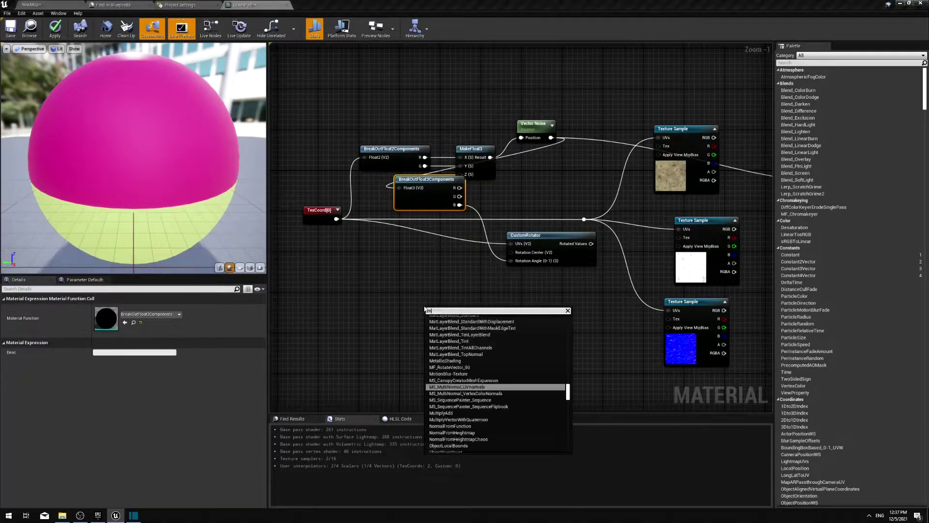
type("akefloat2")
key("Return")
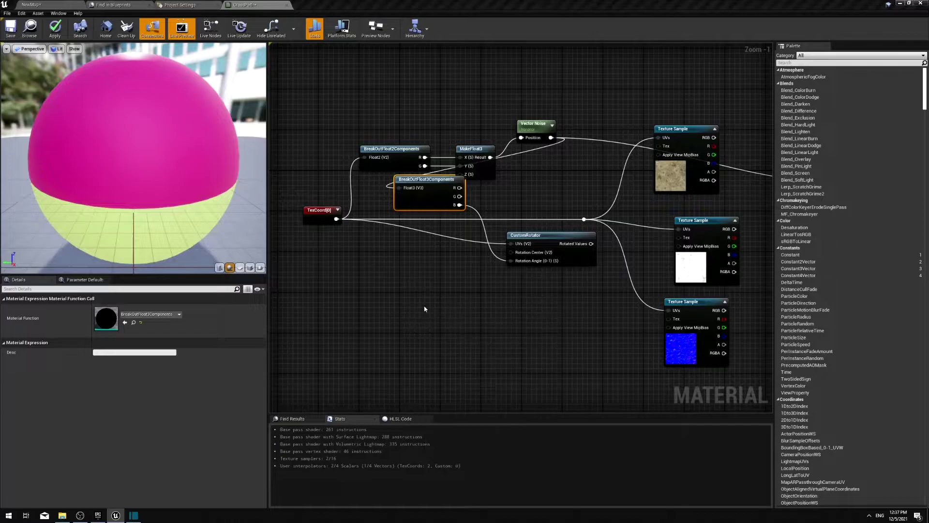
left_click_drag(435, 306, 513, 247)
left_click_drag(459, 188, 440, 259)
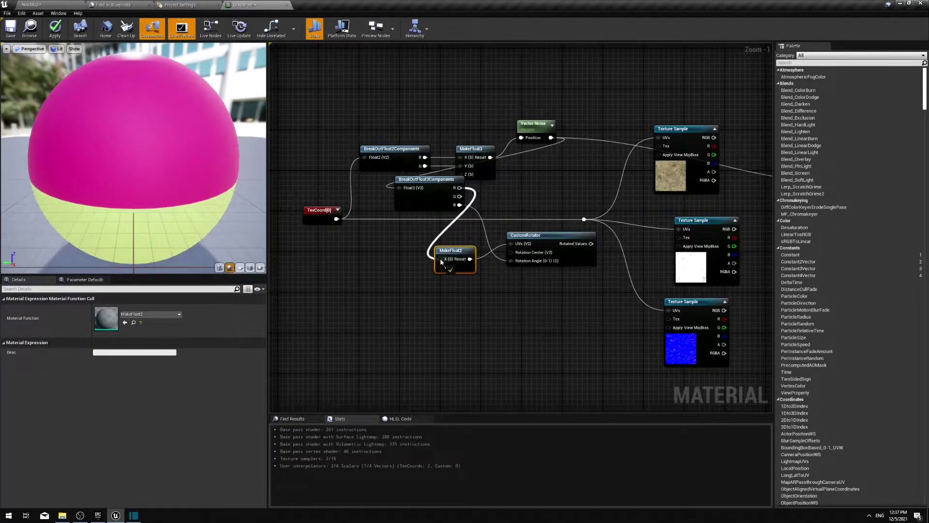
left_click_drag(460, 196, 440, 268)
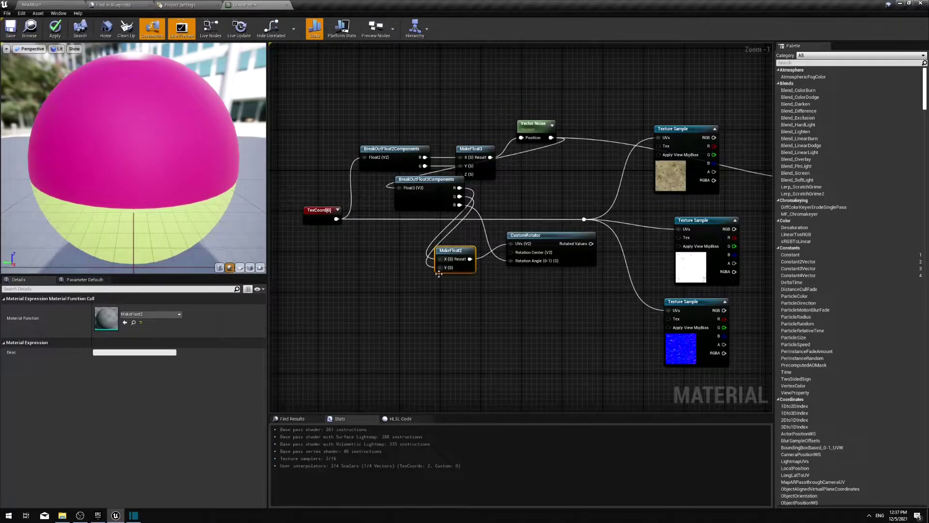
Step: Rearrange the MakeFloat2 and CustomRotator nodes side by side beneath the BreakOutFloat3Components node
right_click_drag(454, 284, 354, 317)
left_click_drag(357, 283, 372, 267)
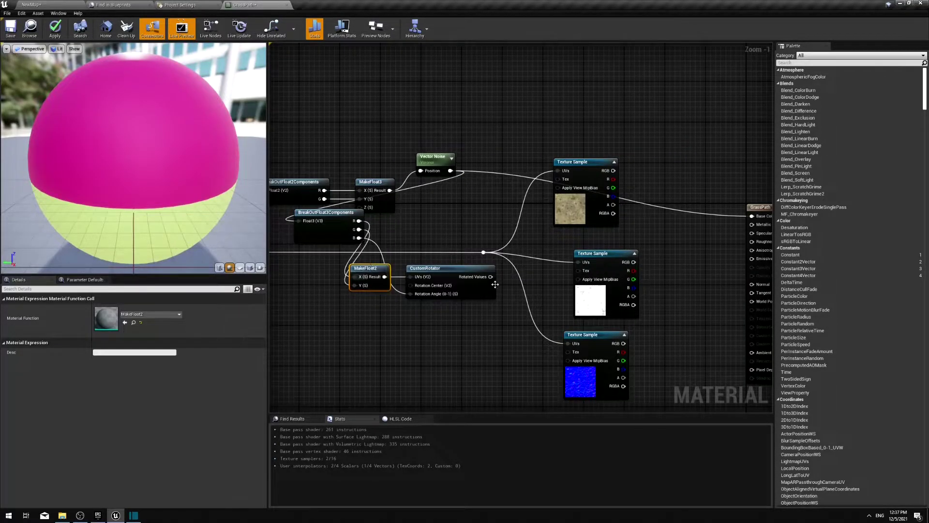
left_click_drag(496, 288, 486, 293)
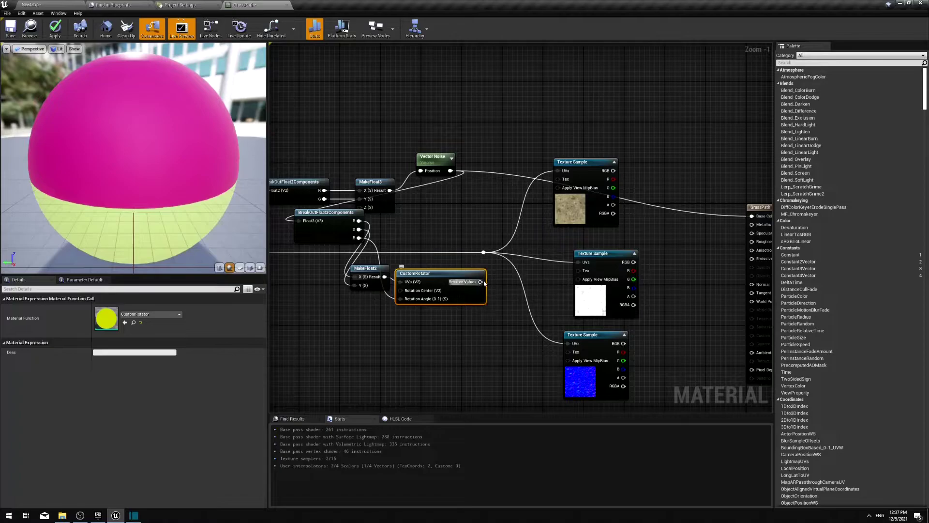
Step: Rewire CustomRotator with Rotated Values feeding the texture samples' reroute node, TexCoord entering UVs, and the MakeFloat2 result entering Rotation Center
right_click_drag(352, 304, 475, 291)
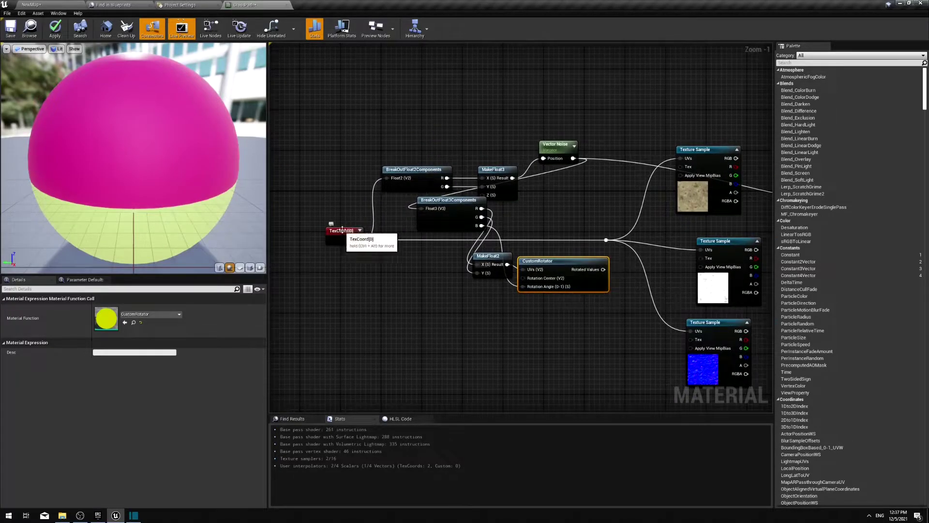
left_click_drag(603, 269, 606, 240)
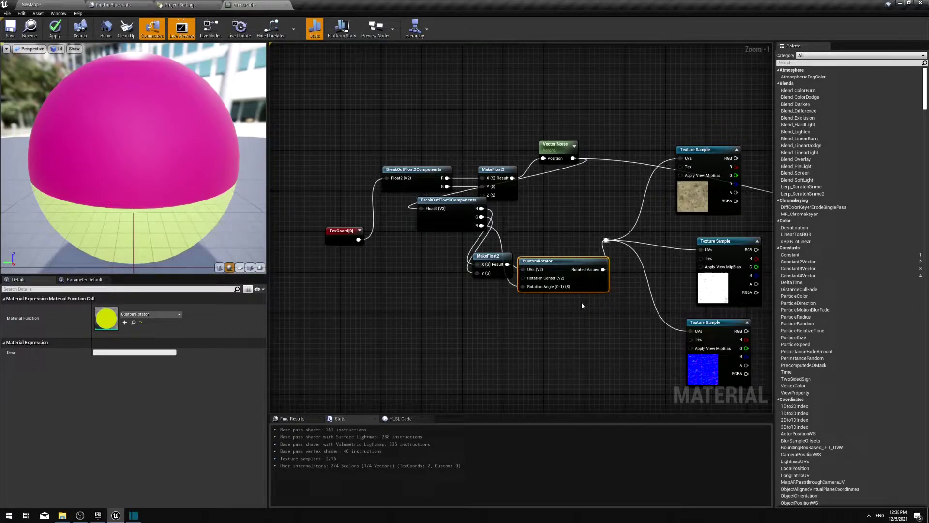
left_click_drag(507, 268, 470, 284)
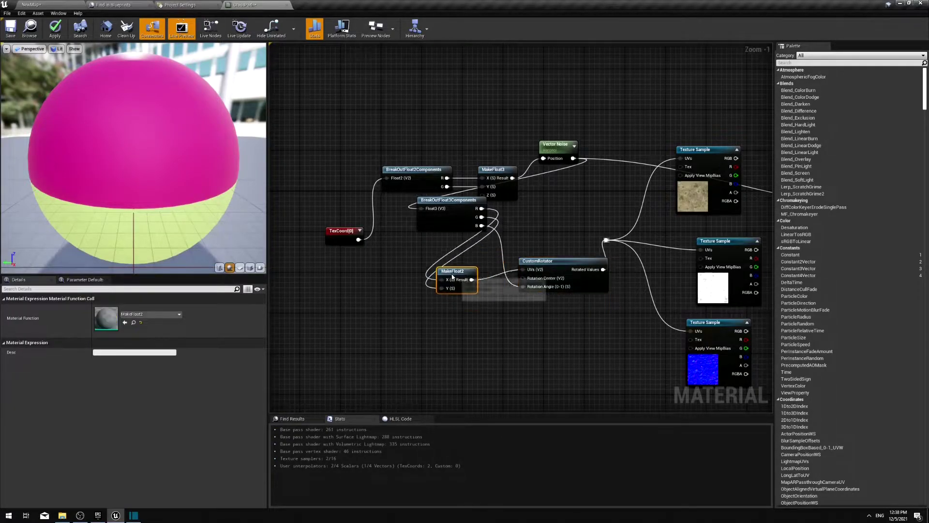
right_click(523, 270)
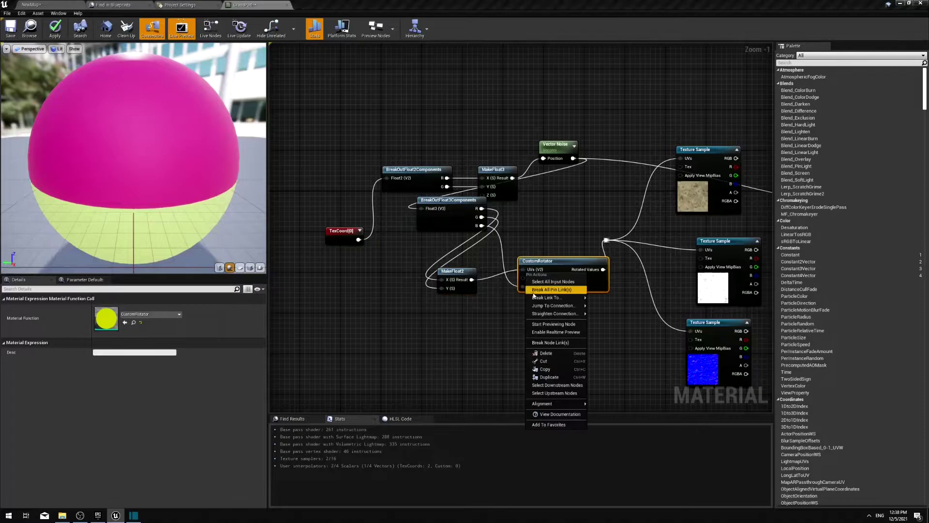
left_click(535, 292)
left_click_drag(464, 280, 523, 278)
left_click_drag(358, 239, 522, 270)
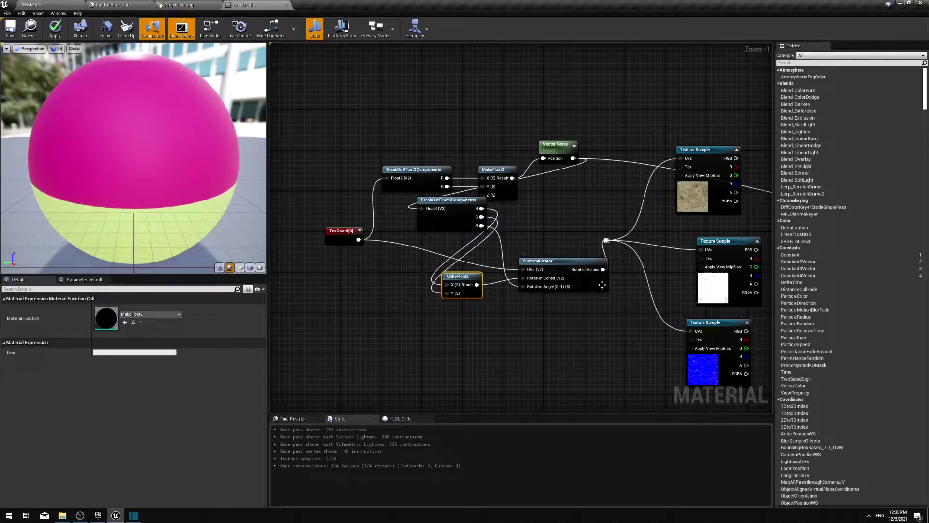
left_click_drag(559, 264, 543, 244)
Step: Connect the three Texture Sample RGB outputs to Base Color, Roughness and Normal of GrassPath, and apply the material
right_click_drag(550, 311, 336, 322)
left_click_drag(521, 169, 659, 214)
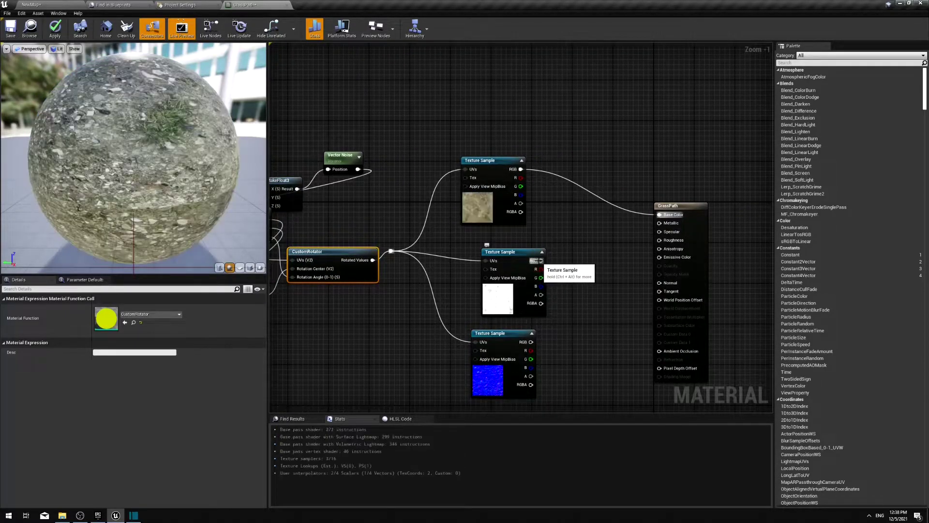
left_click_drag(539, 263, 659, 240)
left_click_drag(531, 342, 659, 283)
left_click(55, 28)
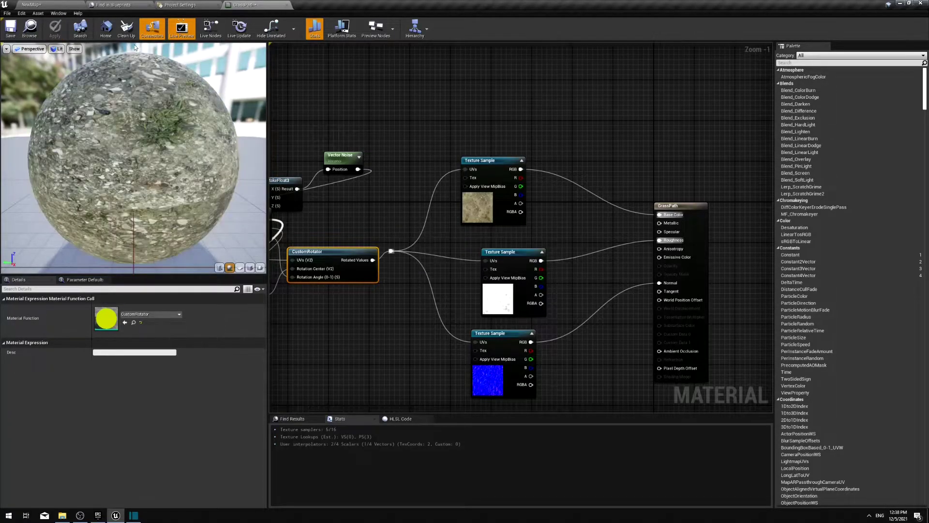
Step: Examine the floor in the NewMap level for remaining texture repetition and seams between the noise cells
left_click(49, 3)
mouse_move(262, 133)
right_mouse_down()
mouse_move(309, 162)
mouse_move(271, 113)
mouse_move(269, 150)
right_mouse_up()
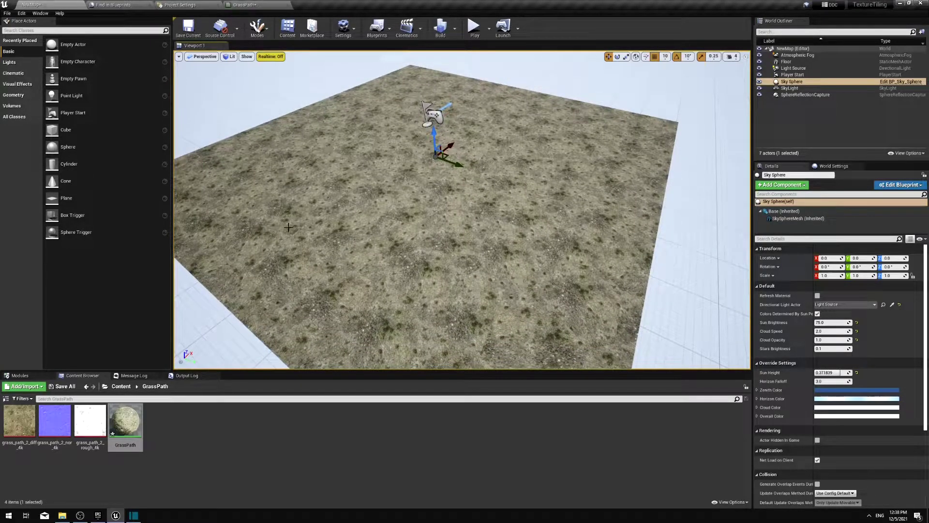
right_click_drag(460, 130, 461, 162)
key("w")
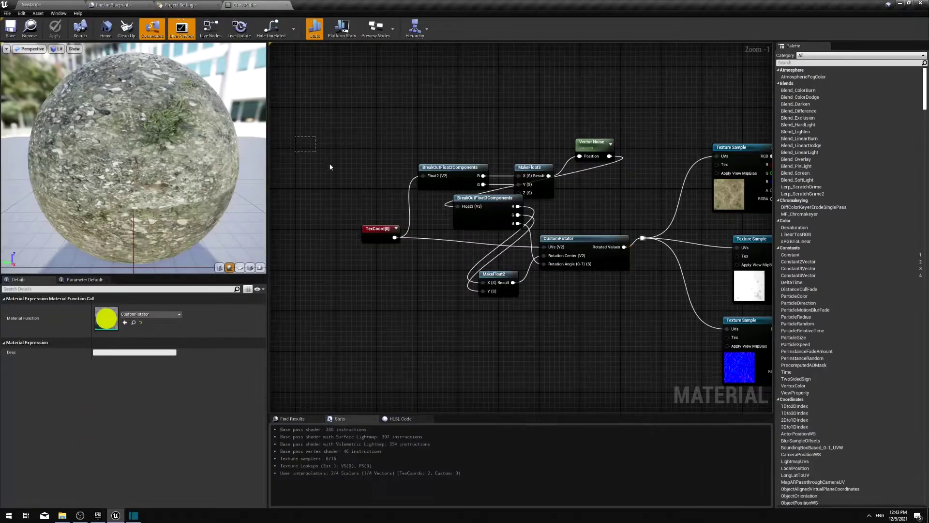
Step: Rearrange the GrassPath nodes so TexCoord, BreakOutFloat2Components, MakeFloat3, Vector Noise, BreakOutFloat3Components and MakeFloat2 run in order ahead of CustomRotator
left_click_drag(297, 137, 523, 317)
left_click_drag(472, 204, 349, 225)
left_click(315, 334)
left_click_drag(370, 296, 477, 214)
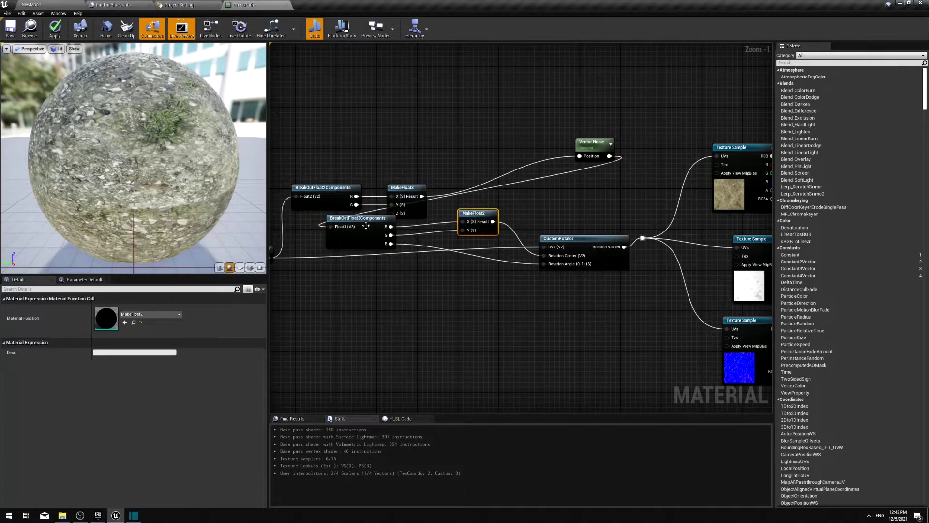
left_click_drag(366, 226, 416, 225)
right_click_drag(305, 241, 395, 259)
left_click_drag(395, 259, 319, 264)
left_click_drag(465, 196, 378, 197)
left_click_drag(544, 198, 443, 183)
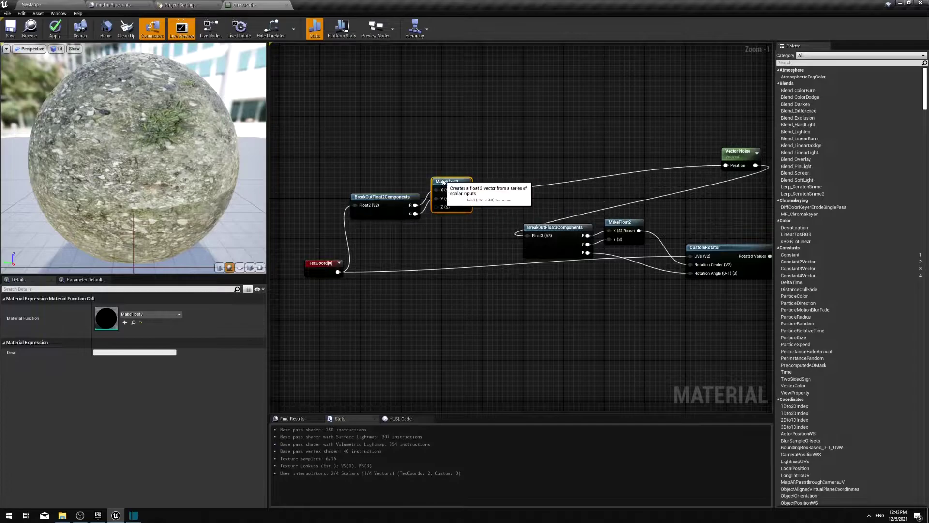
left_click_drag(738, 151, 515, 171)
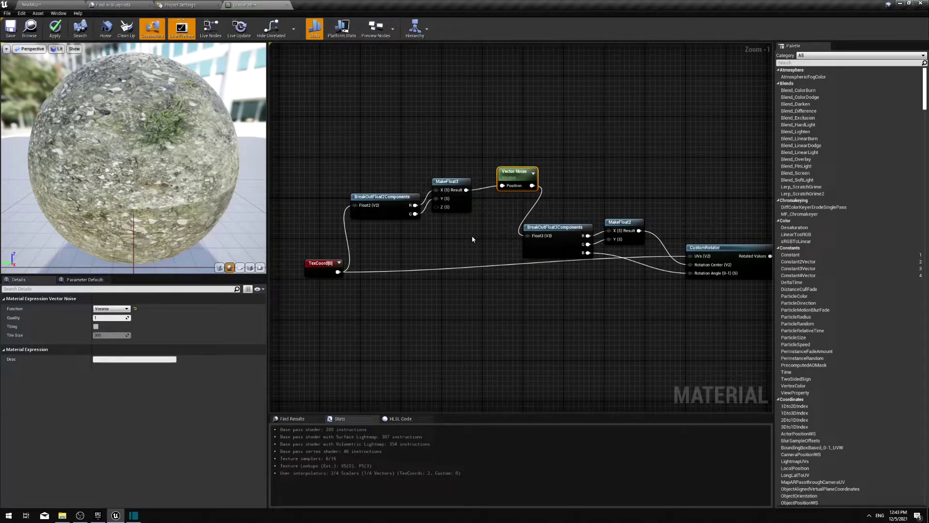
Step: Duplicate the Vector Noise node, set the copy's function to Perlin 3D Noise, and feed its Position from the MakeFloat3 result
key("ctrl+w")
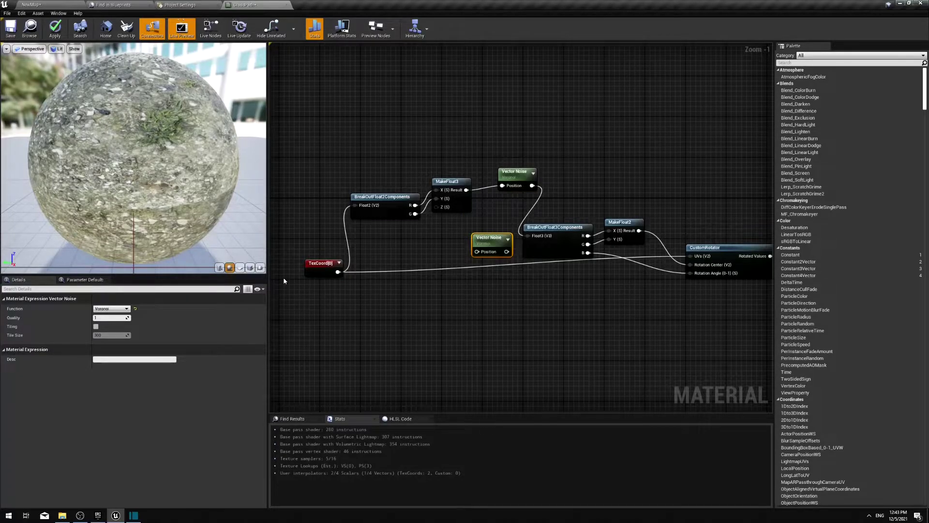
left_click(111, 308)
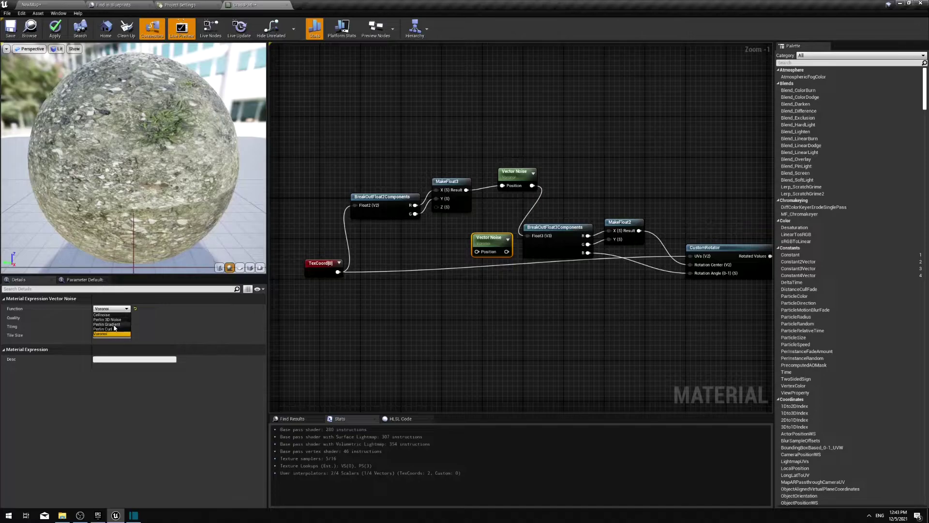
left_click(108, 320)
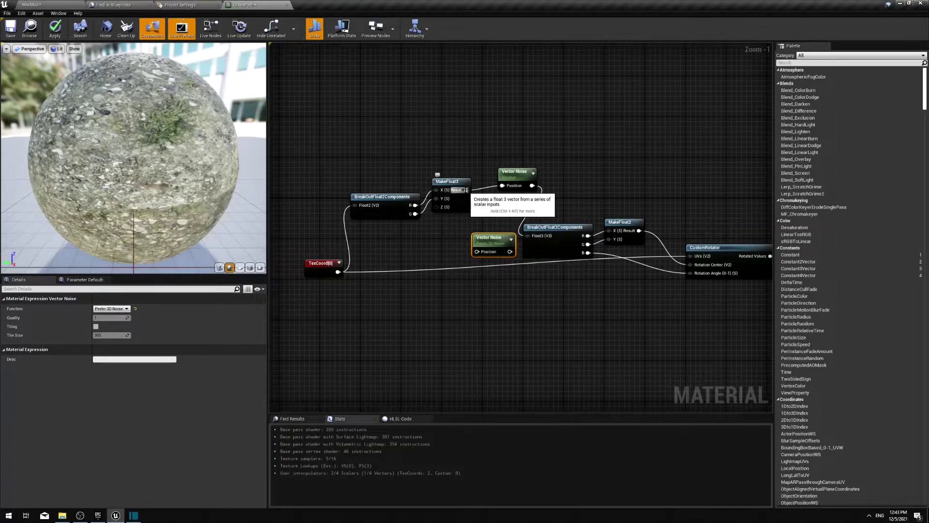
left_click_drag(466, 189, 477, 251)
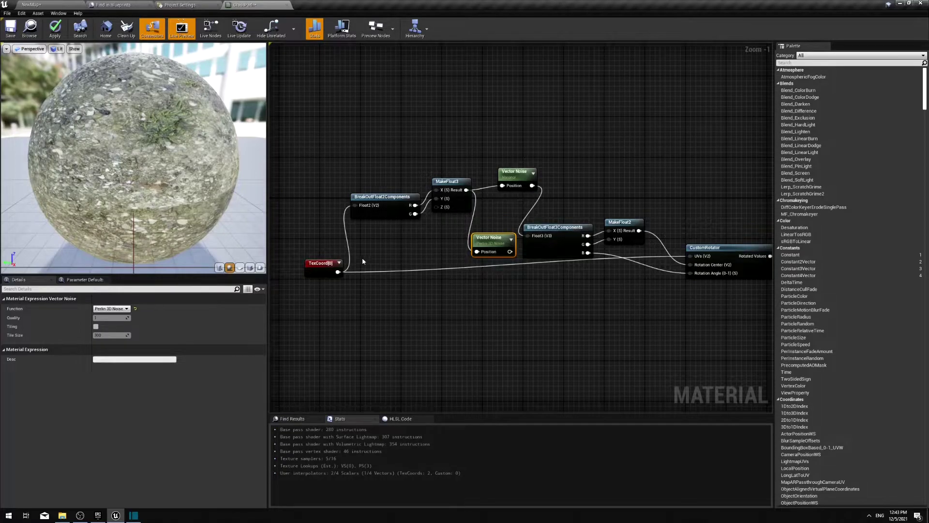
left_click_drag(318, 271, 288, 266)
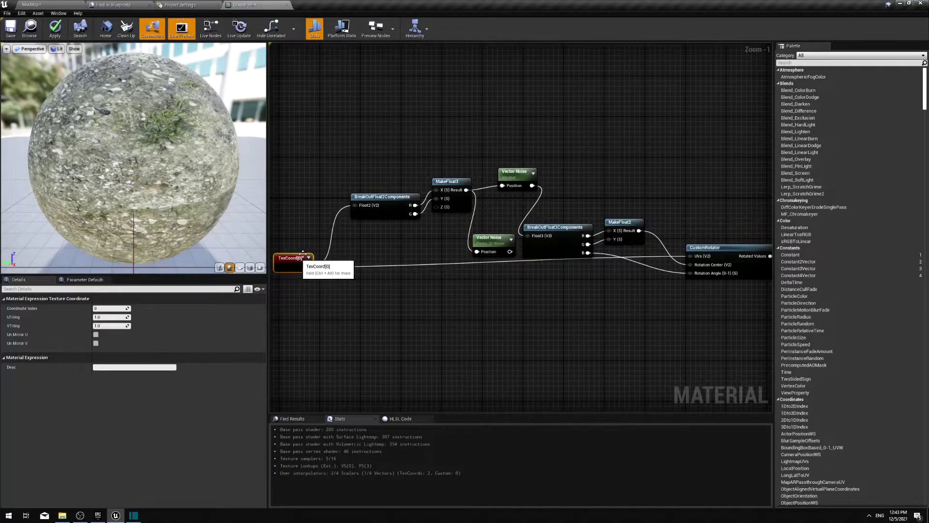
left_click_drag(479, 237, 459, 232)
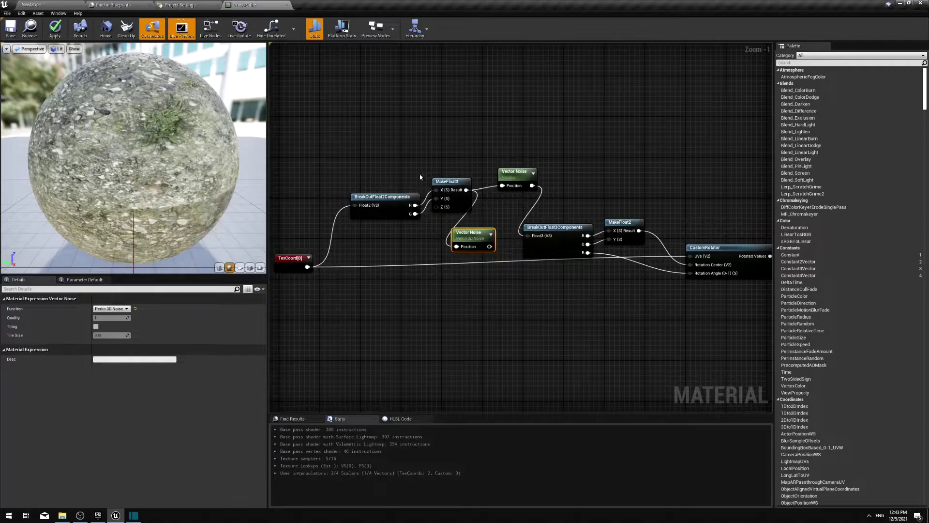
Step: Connect the Perlin 3D Vector Noise to Base Color, apply the material, and view the pattern on the level's floor
scroll(420, 177, "down", 3)
left_click_drag(404, 263, 728, 243)
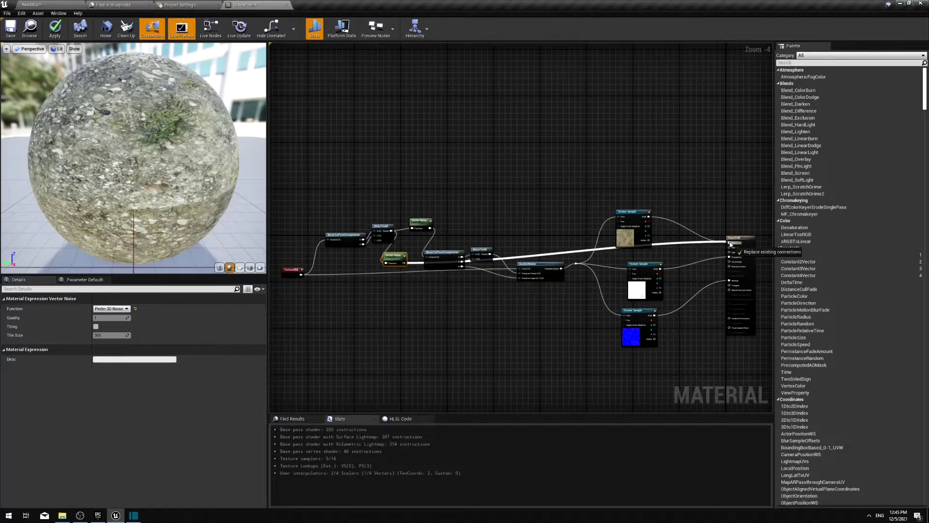
left_click(56, 30)
left_click(35, 5)
scroll(475, 243, "down", 3)
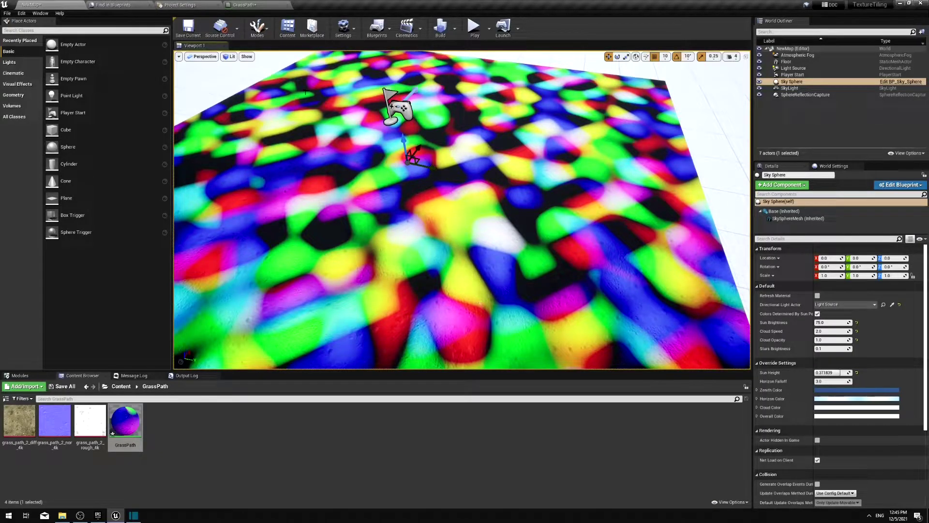
Step: Insert an Add node between MakeFloat3 and the Voronoi Vector Noise in GrassPath, with the Perlin noise connected to its B input
left_click(248, 4)
scroll(342, 228, "up", 3)
right_click_drag(378, 192, 338, 139)
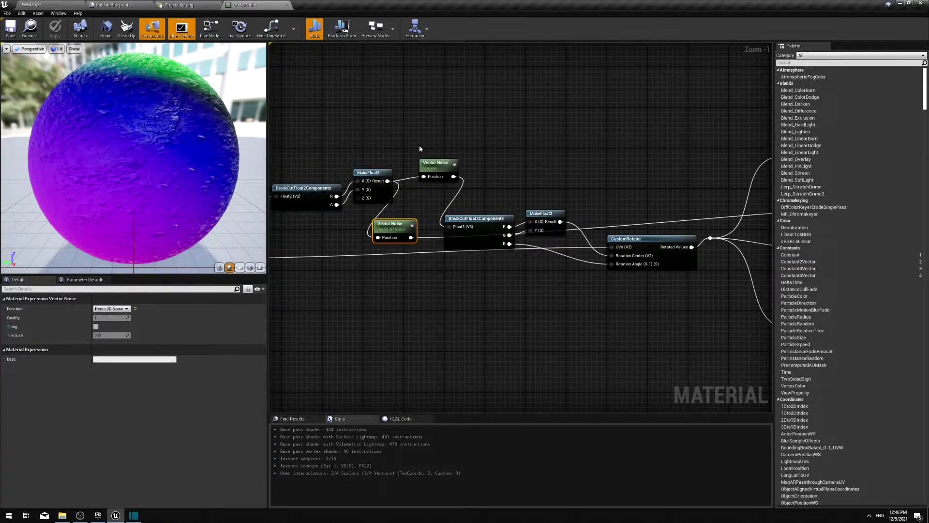
left_click_drag(477, 143, 500, 242)
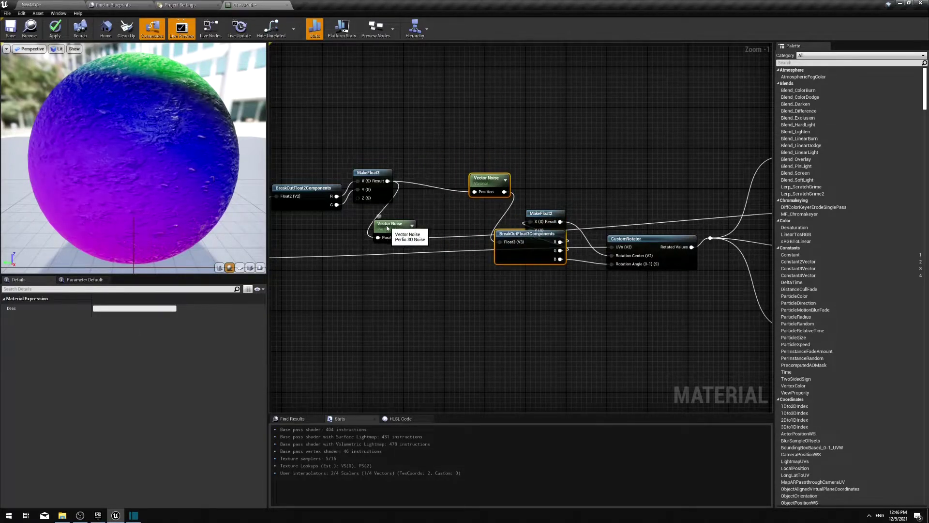
left_click_drag(404, 228, 379, 233)
left_click_drag(387, 181, 474, 191)
left_click(422, 197)
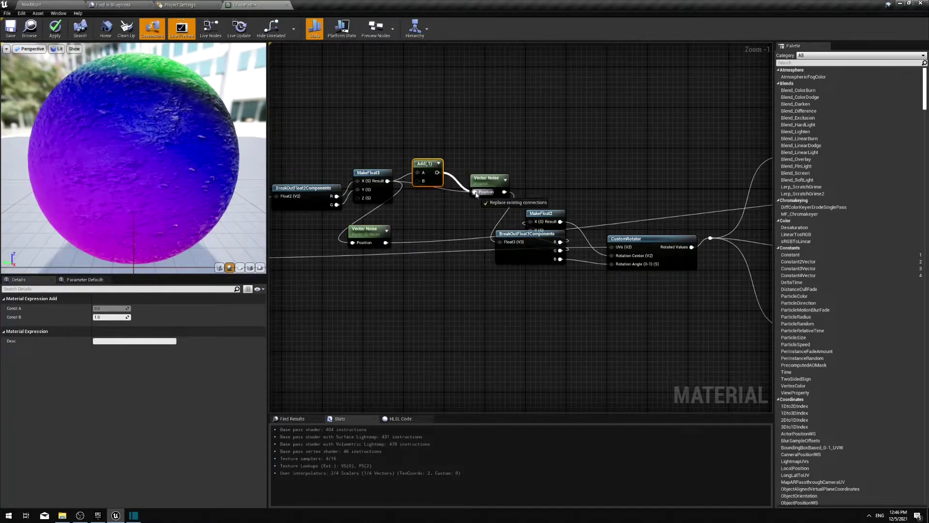
left_click_drag(425, 165, 435, 178)
left_click_drag(385, 243, 436, 197)
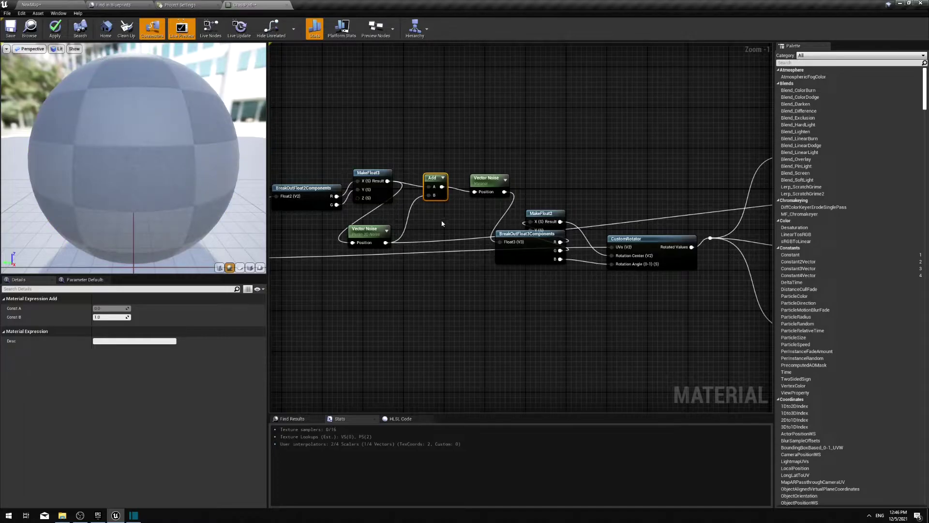
Step: Connect the Voronoi Vector Noise output to Base Color and apply the material
mouse_move(452, 174)
right_mouse_down()
mouse_move(372, 173)
mouse_move(450, 164)
right_mouse_up()
scroll(377, 167, "down", 2)
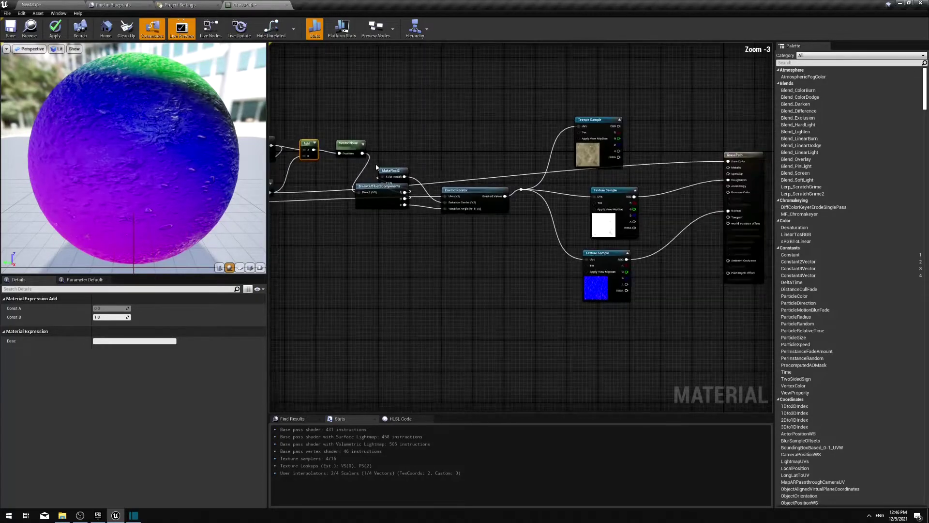
left_click_drag(362, 153, 729, 161)
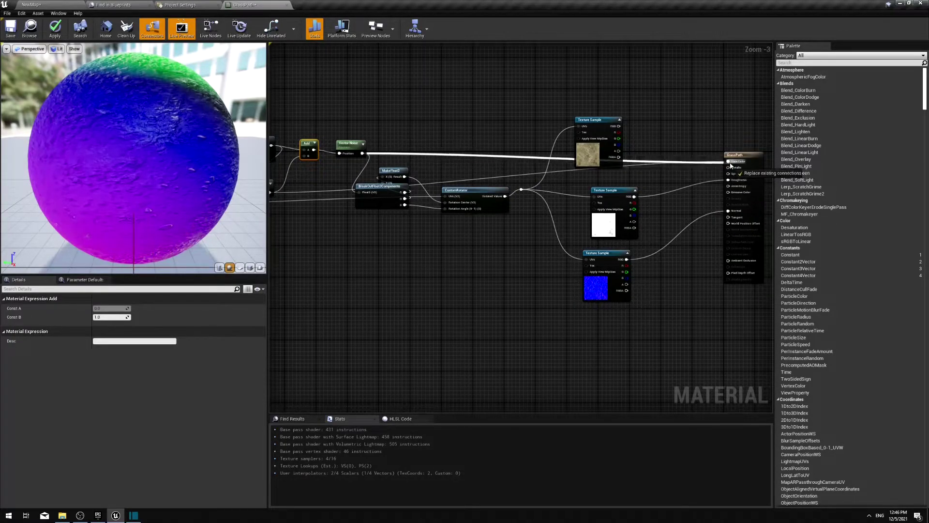
left_click(55, 28)
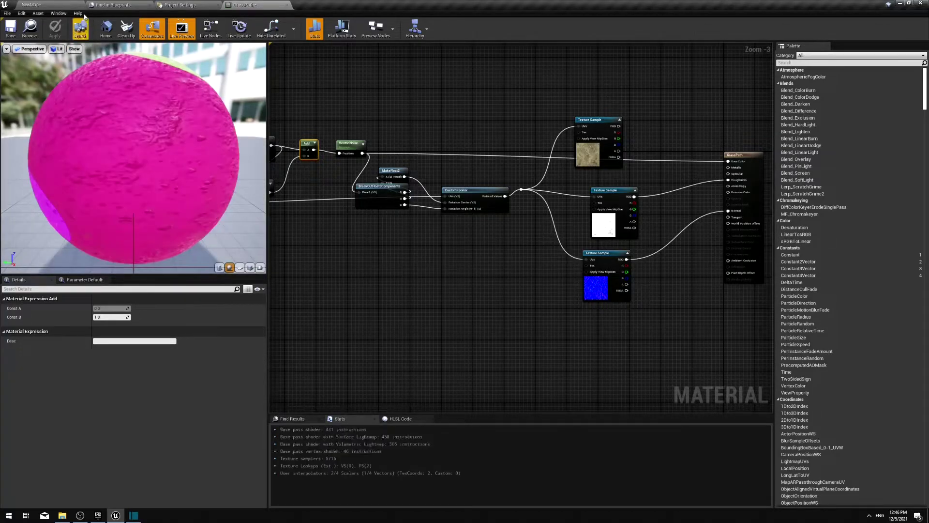
Step: Inspect the shapes and edges of the Voronoi cells up close on the floor in the NewMap level
left_click(30, 4)
right_click_drag(284, 170, 219, 202)
key("w")
key("s")
key("w")
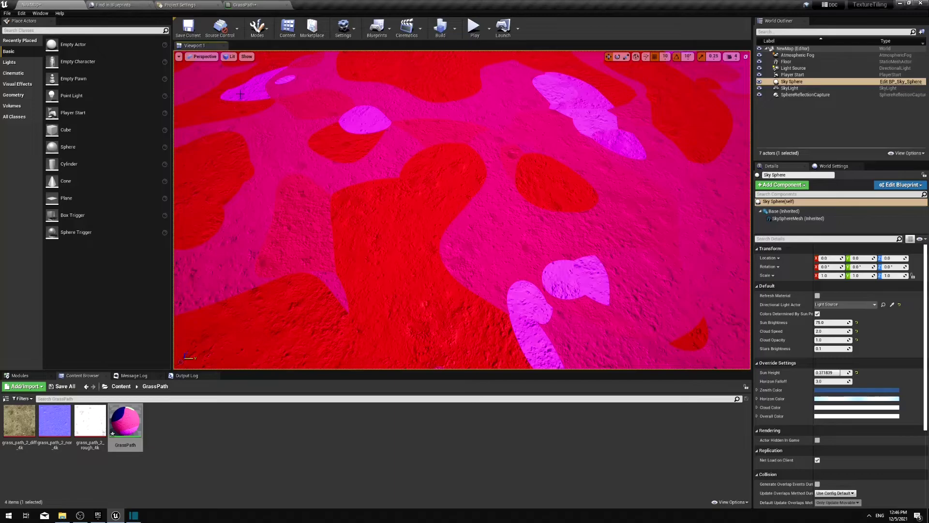
right_click_drag(475, 185, 476, 183)
key("w")
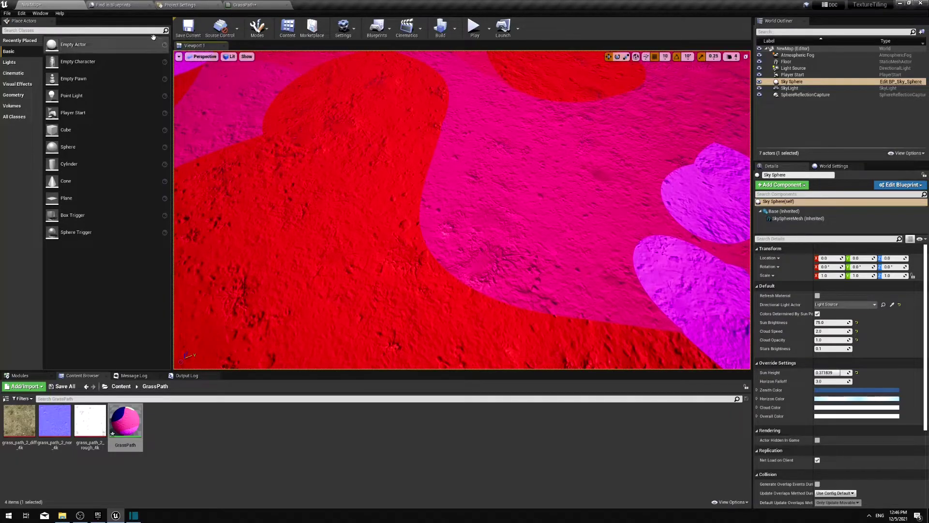
Step: Insert a Multiply node with Const B set to 10 between MakeFloat3 and the Perlin Vector Noise in GrassPath, and apply the material
left_click(244, 4)
scroll(500, 151, "up", 3)
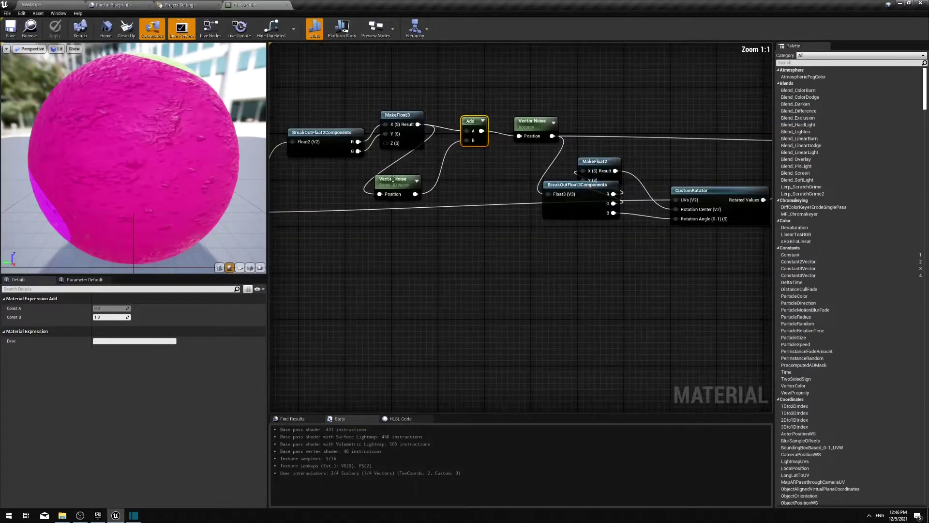
left_click(441, 174)
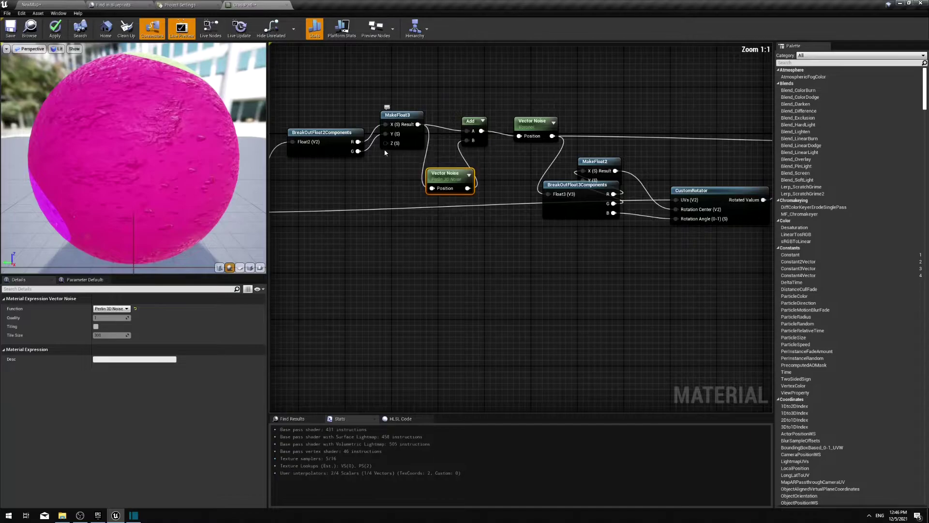
left_click_drag(418, 124, 403, 179)
type("multiply")
key("Return")
left_click(105, 318)
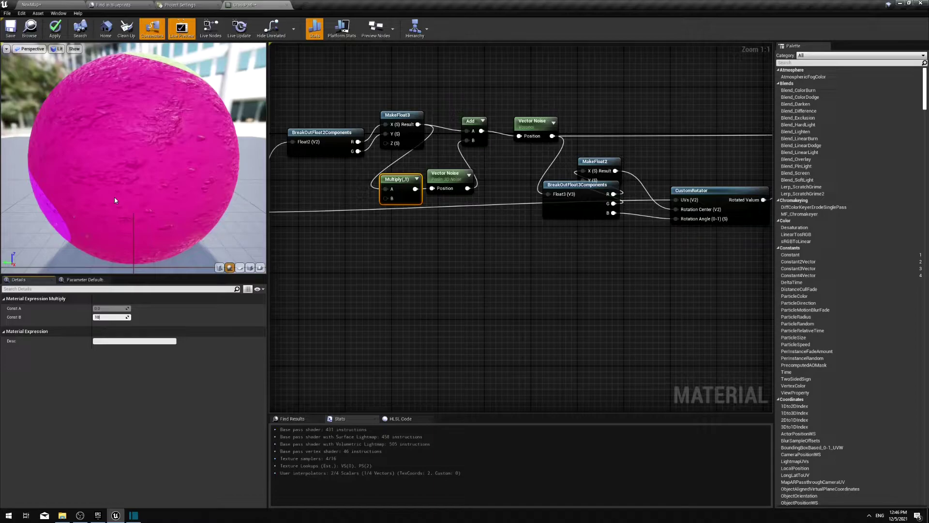
key("Return")
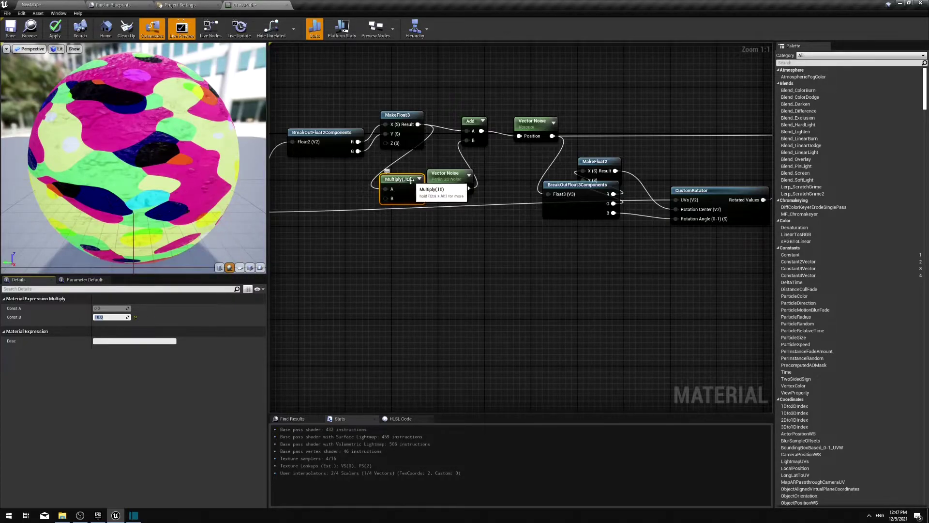
left_click(61, 37)
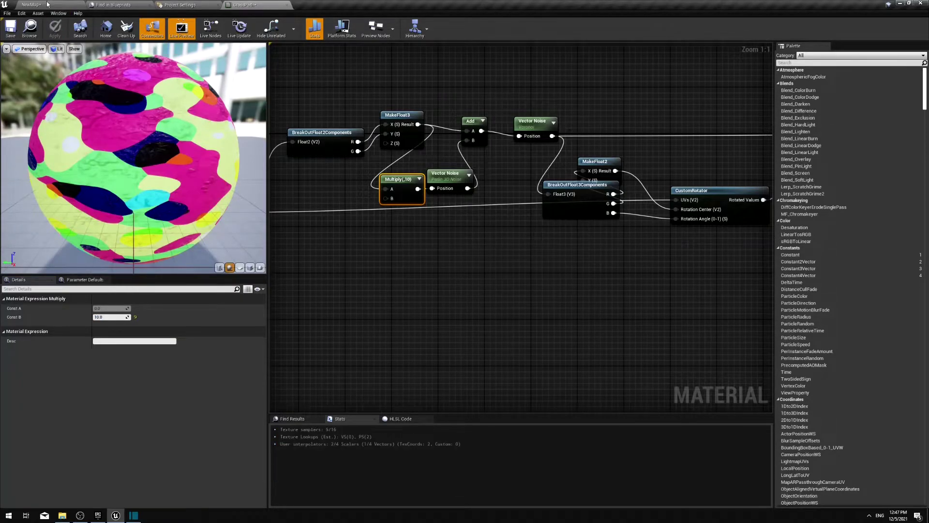
Step: Check how the scaled Perlin noise distorts the cell borders on the floor in the NewMap level
left_click(49, 6)
right_click_drag(462, 210, 498, 247)
mouse_move(429, 173)
right_mouse_down()
mouse_move(438, 181)
mouse_move(429, 173)
right_mouse_up()
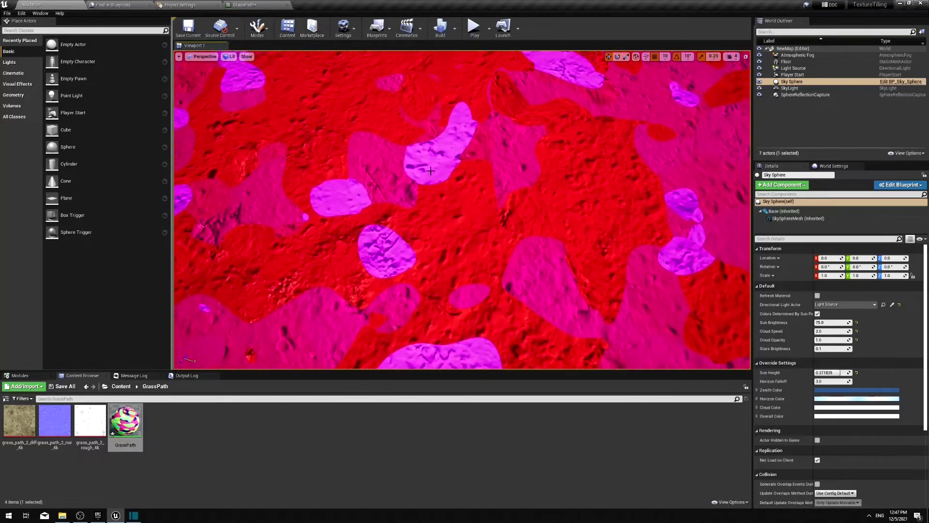
Step: Duplicate the Multiply node in GrassPath and insert the copy between the Perlin Vector Noise and the Add node's B input
left_click(254, 5)
left_click_drag(419, 180, 373, 180)
left_click_drag(450, 174, 403, 180)
left_click(352, 179)
key("ctrl+w")
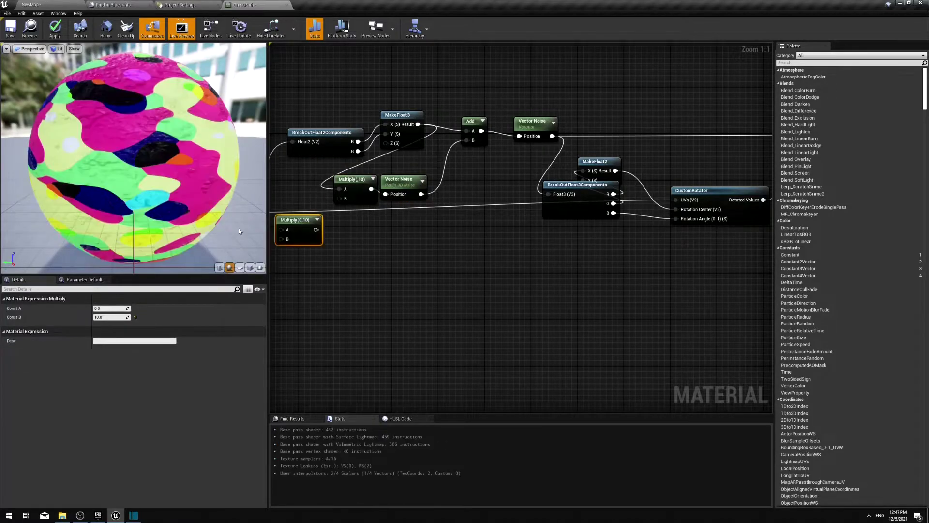
left_click_drag(298, 228, 466, 140)
Step: Set the new Multiply node's Const B to 0.1, apply the material and check the cell borders in the NewMap level
left_click(112, 317)
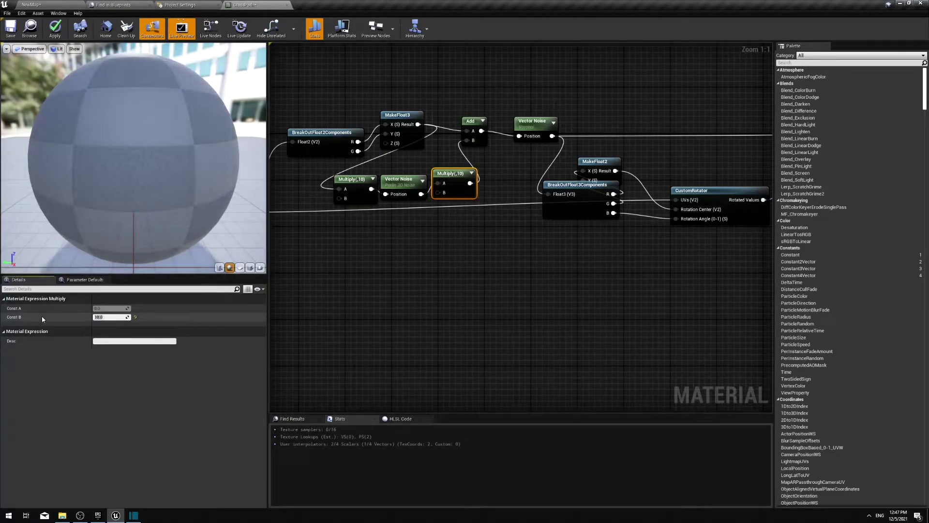
type("0.1")
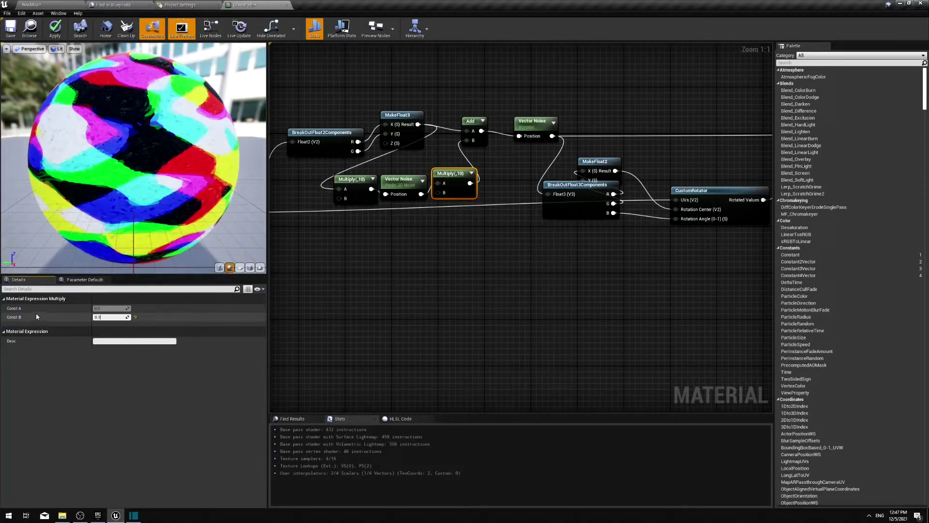
key("Return")
left_click(61, 35)
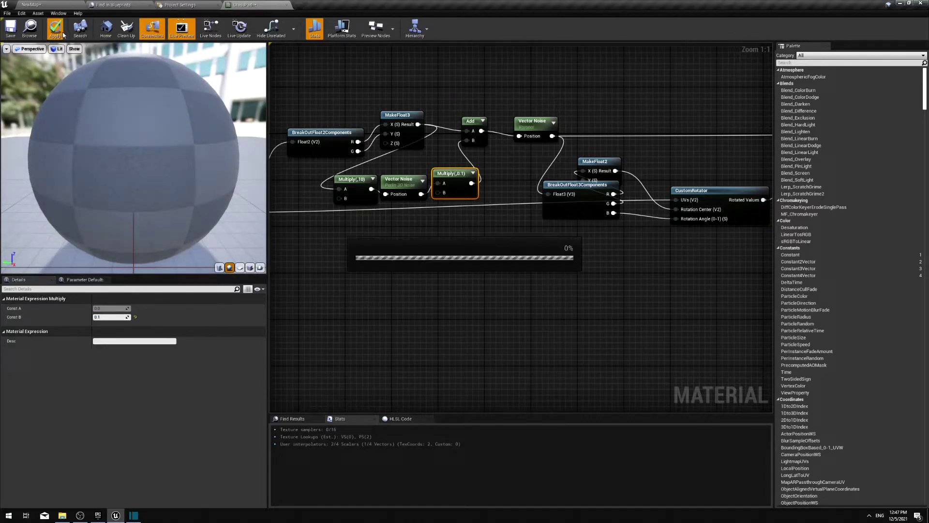
left_click(48, 4)
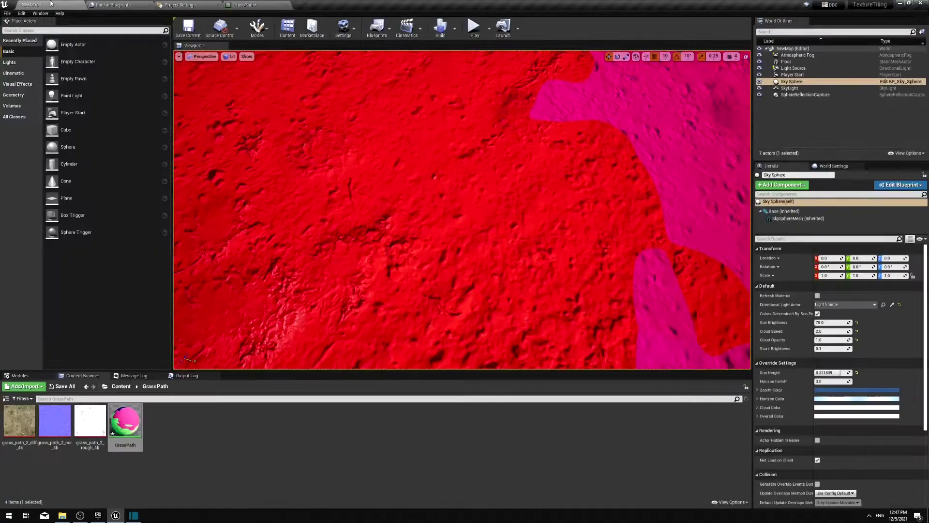
right_click_drag(462, 209, 81, 140)
Step: Connect the color Texture Sample's RGB output back to Base Color in GrassPath and apply the material
left_click(267, 4)
right_click_drag(552, 122, 556, 114)
left_click_drag(583, 117, 744, 169)
left_click(55, 28)
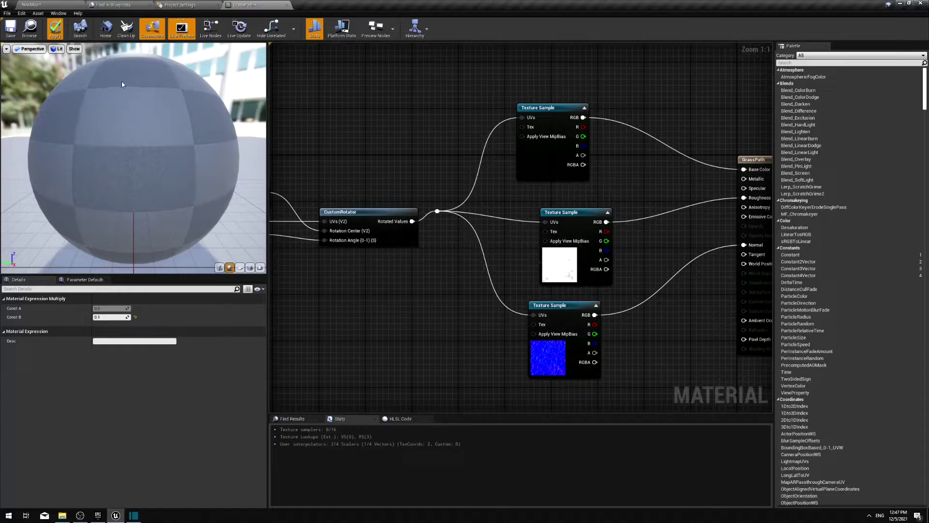
Step: Examine the grass path texture on the floor in the NewMap level for visible tiling from several distances and angles
left_click(31, 5)
key("w")
mouse_move(463, 210)
right_mouse_down()
mouse_move(454, 220)
mouse_move(467, 225)
mouse_move(459, 196)
mouse_move(455, 218)
mouse_move(464, 191)
mouse_move(488, 206)
mouse_move(463, 208)
mouse_move(468, 194)
mouse_move(498, 204)
mouse_move(445, 191)
mouse_move(476, 229)
mouse_move(508, 222)
mouse_move(463, 222)
mouse_move(440, 196)
mouse_move(462, 208)
right_mouse_up()
key("w")
key("w")
key("s")
key("w")
key("s")
key("a")
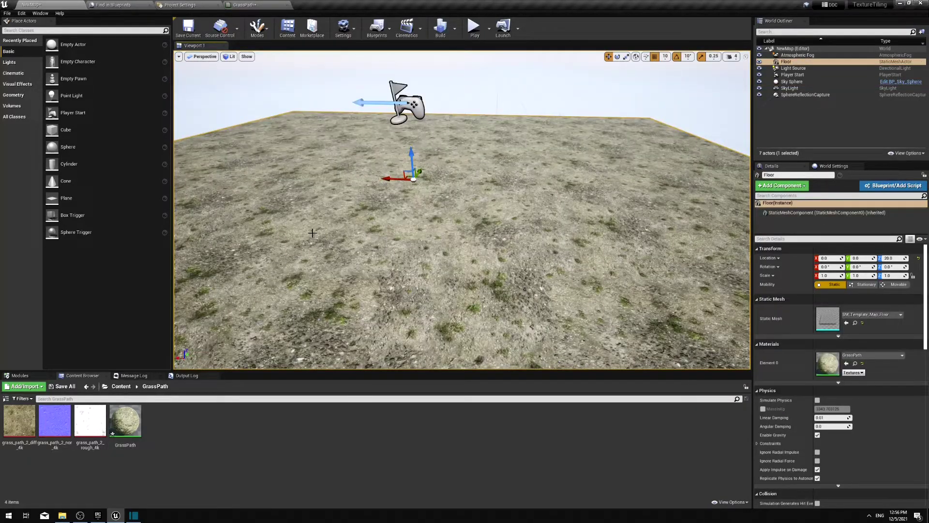
mouse_move(488, 214)
right_mouse_down()
mouse_move(479, 212)
mouse_move(488, 215)
right_mouse_up()
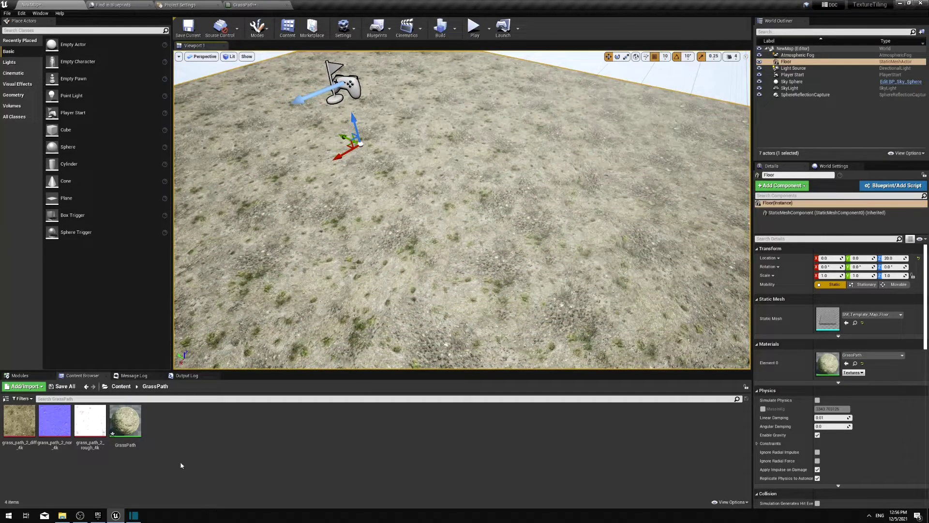
left_click(121, 386)
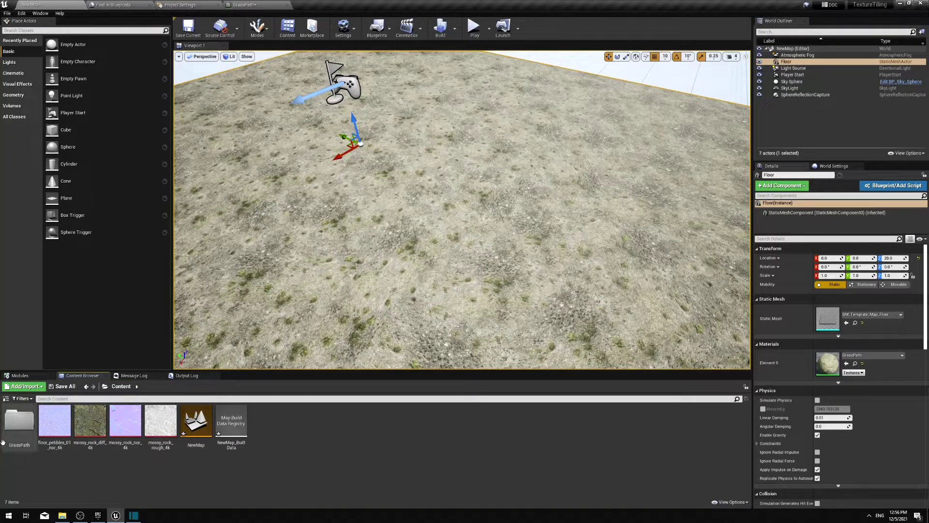
double_click(20, 421)
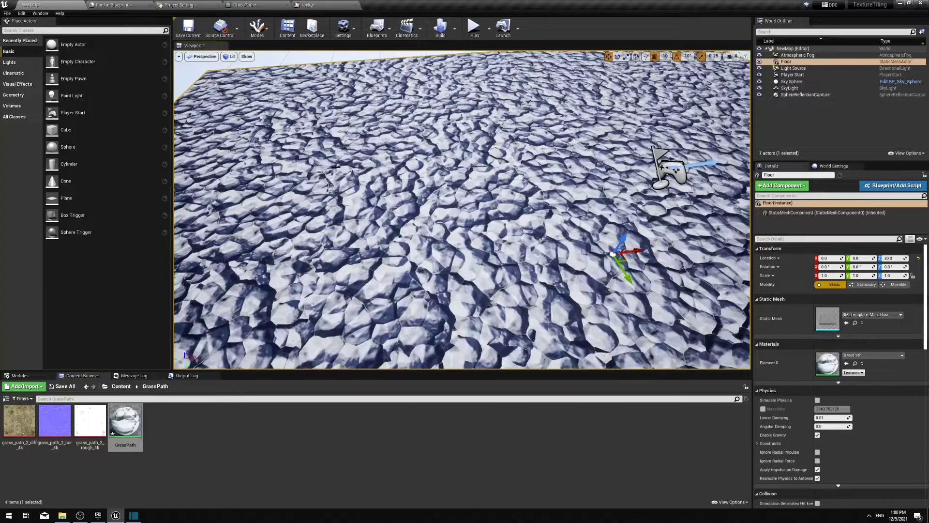
Step: Inspect the shading of the rock normal map across the floor from different angles
right_click_drag(381, 166, 305, 141)
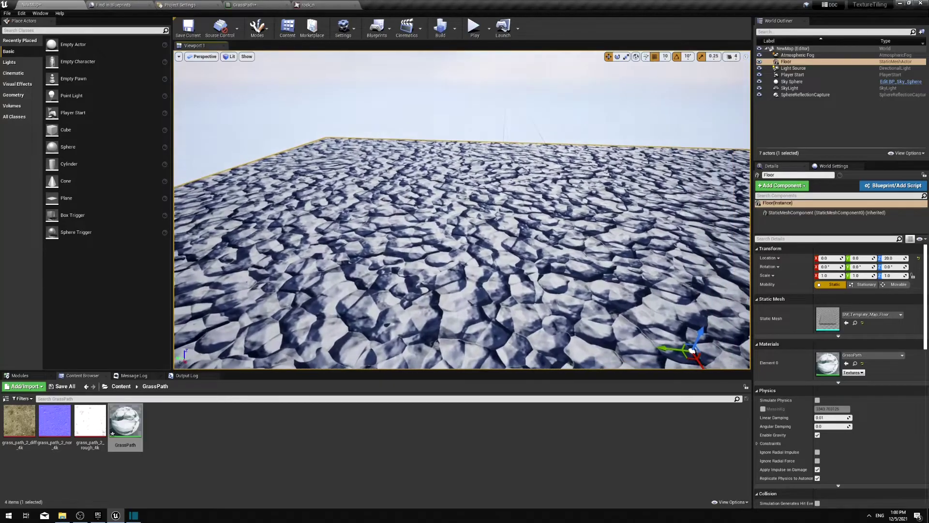
right_click_drag(406, 227, 402, 281)
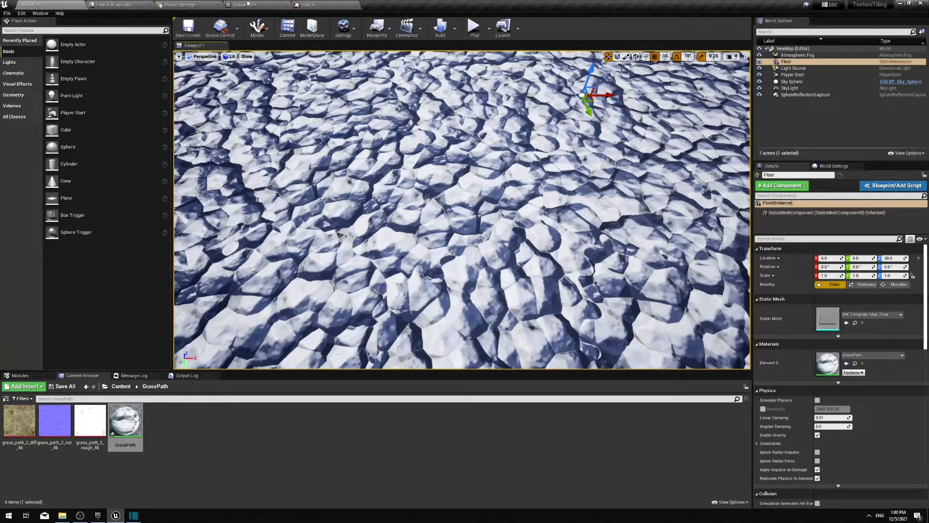
Step: Add a DeriveTangentBasis function node beside the normal map's Texture Sample in the GrassPath material
left_click(248, 4)
scroll(591, 290, "down", 2)
right_click_drag(574, 310, 311, 294)
scroll(383, 300, "up", 2)
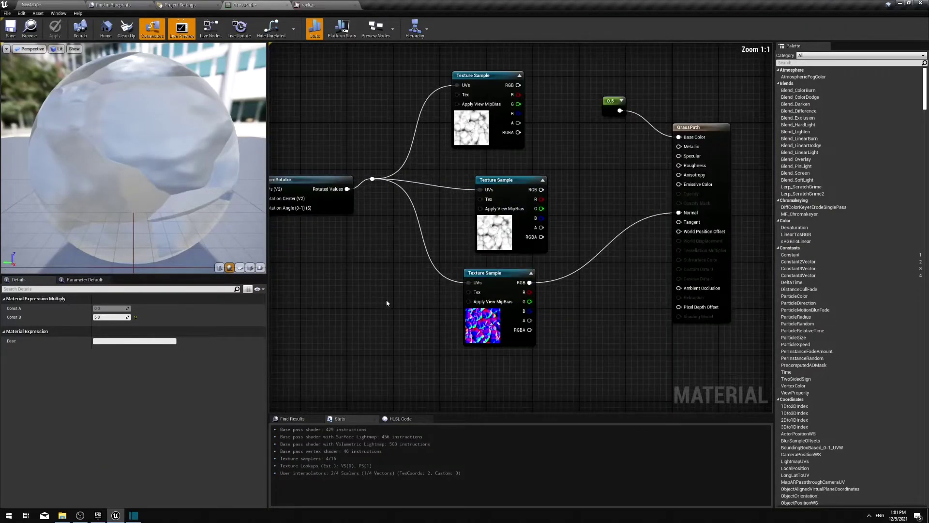
right_click_drag(525, 393, 435, 335)
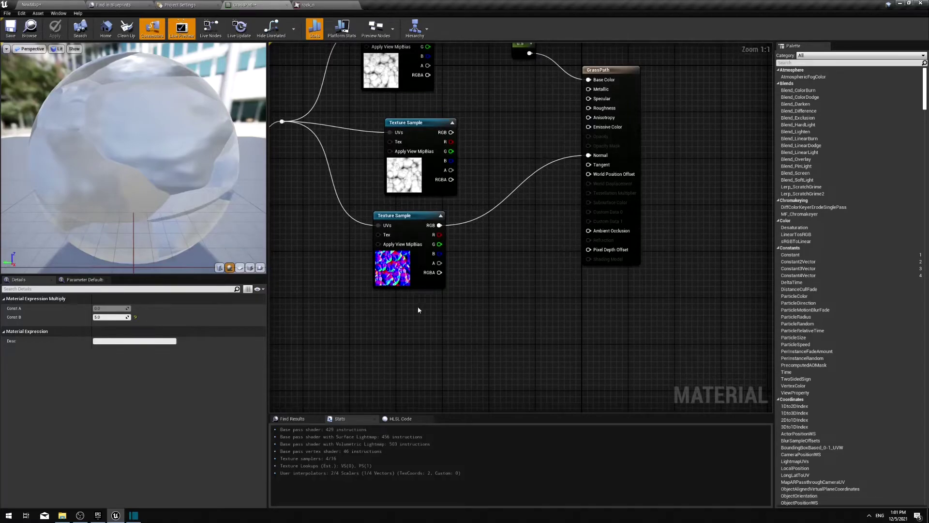
right_click(483, 257)
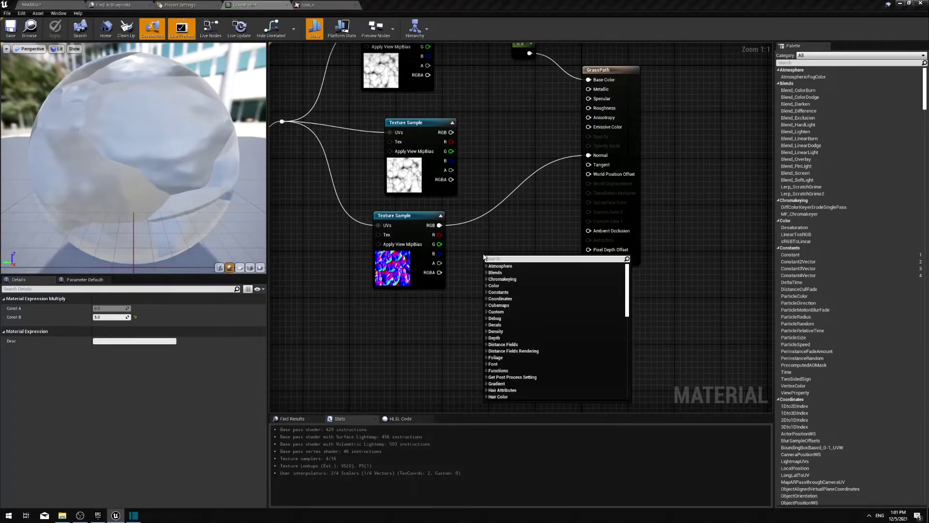
type("der")
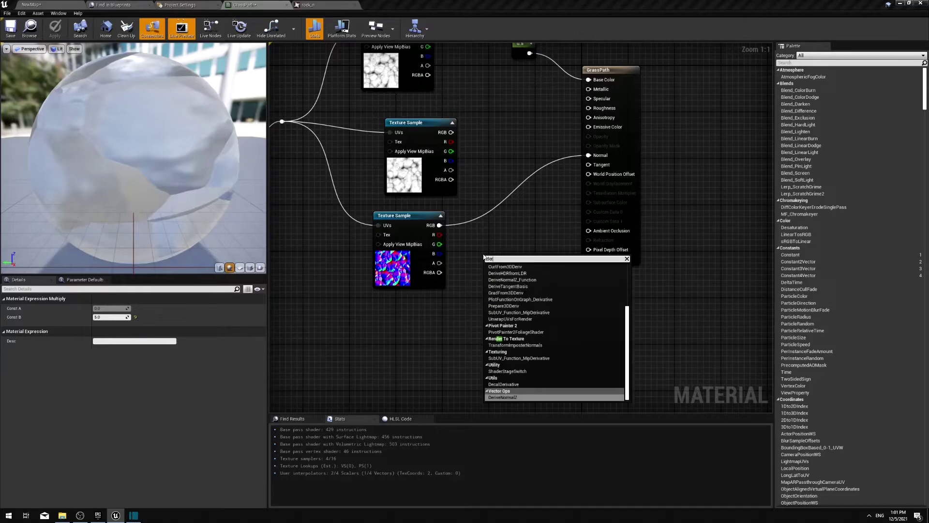
type("ive")
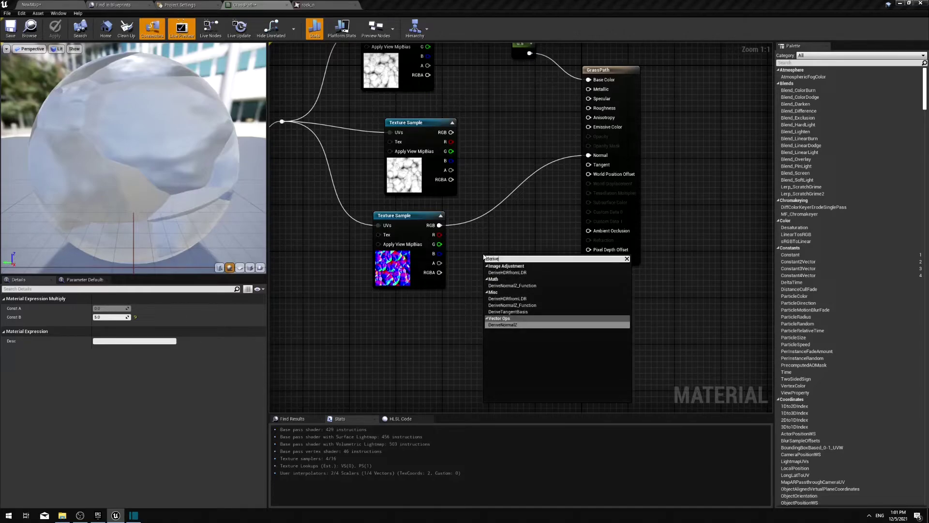
left_click(507, 313)
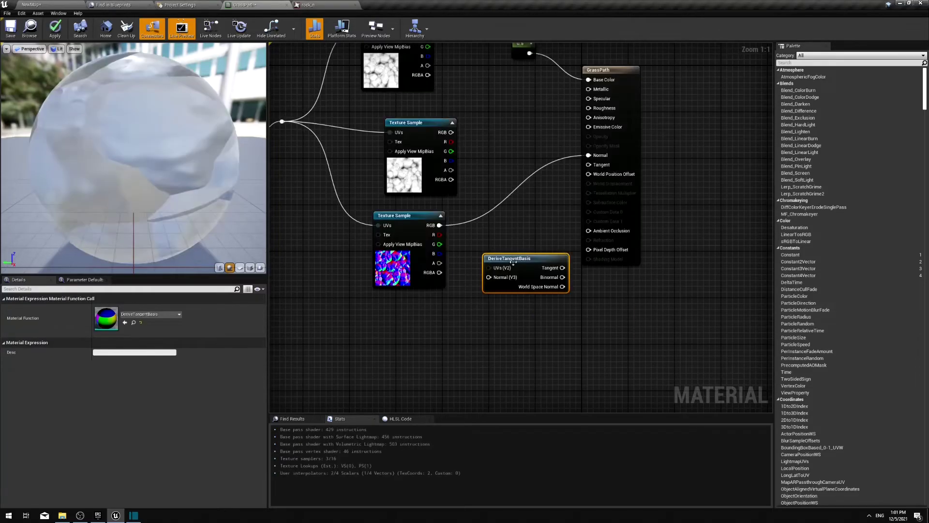
Step: Wire the normal map RGB and rotated UVs into DeriveTangentBasis, connect World Space Normal to the material's Normal input, and apply
left_click_drag(513, 262, 495, 242)
left_click_drag(439, 225, 471, 257)
right_click_drag(281, 121, 312, 163)
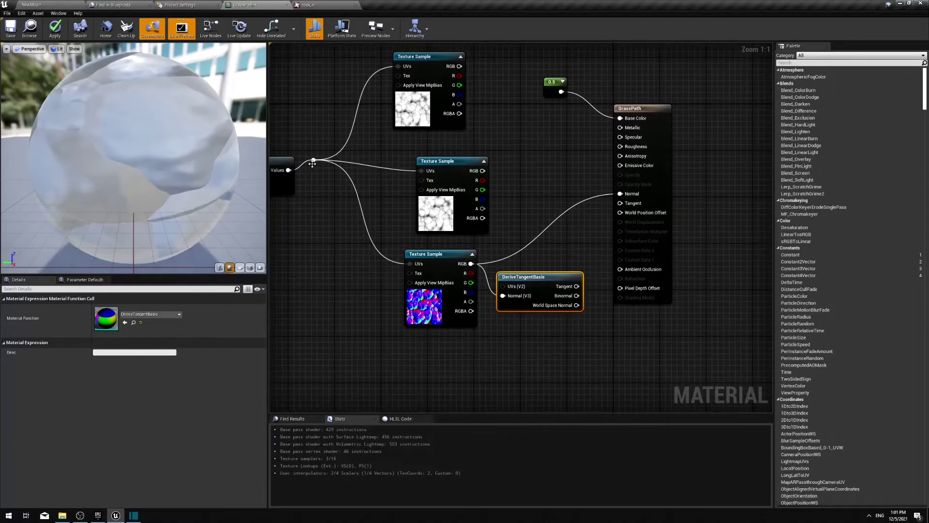
left_click_drag(314, 160, 503, 286)
left_click_drag(577, 305, 627, 195)
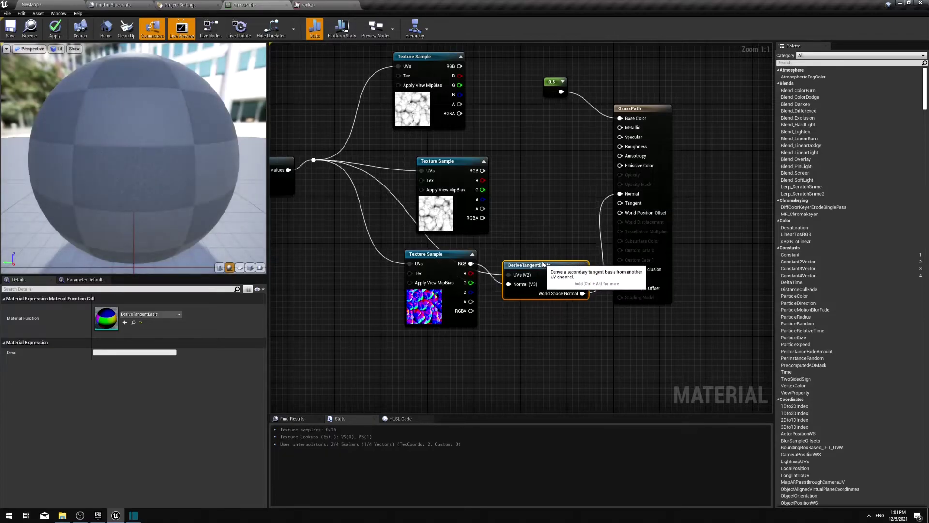
left_click_drag(532, 277, 538, 254)
left_click(54, 34)
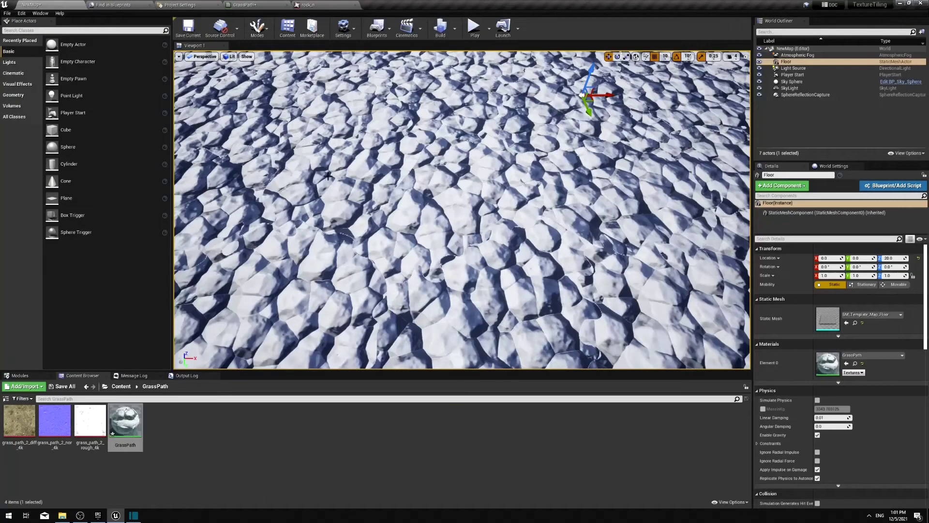
Step: Examine how the light falls on the rock normals across the whole floor in the NewMap level
mouse_move(328, 175)
right_mouse_down()
mouse_move(290, 162)
mouse_move(380, 182)
mouse_move(427, 151)
mouse_move(358, 174)
mouse_move(355, 156)
mouse_move(286, 151)
mouse_move(232, 170)
mouse_move(256, 145)
mouse_move(315, 123)
mouse_move(344, 128)
mouse_move(324, 160)
right_mouse_up()
key("f")
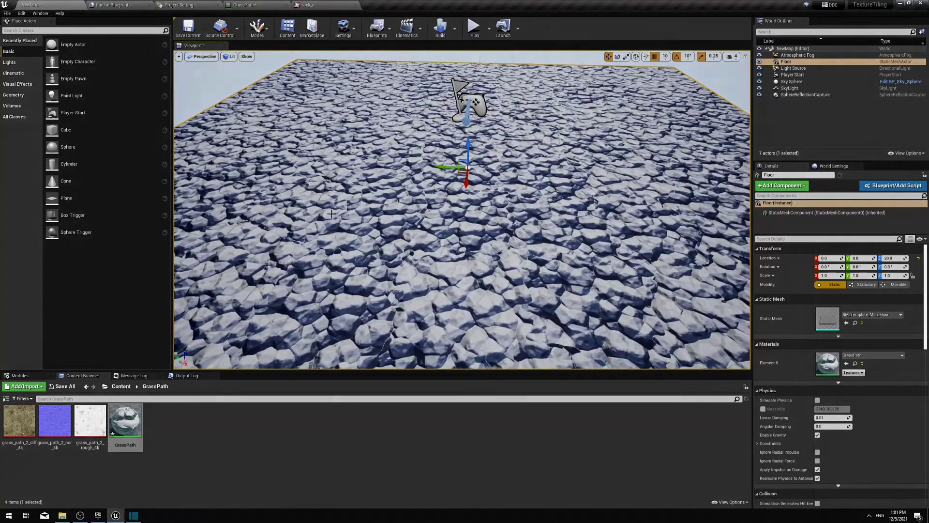